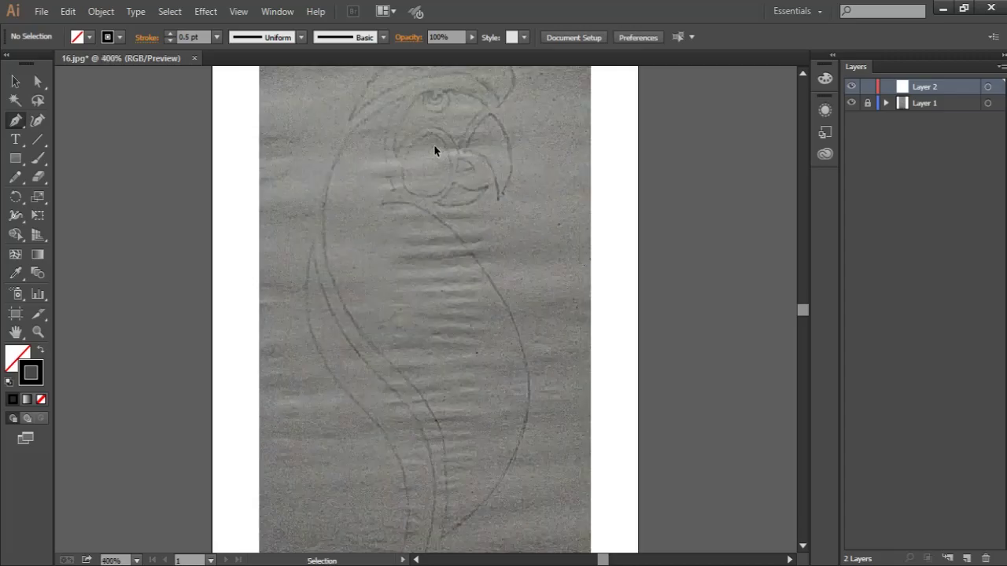
scroll(434, 150, up, 3)
Step: Trace the head crest as a closed outline from its left tip over the peak and back
click(273, 290)
drag(431, 161, 450, 161)
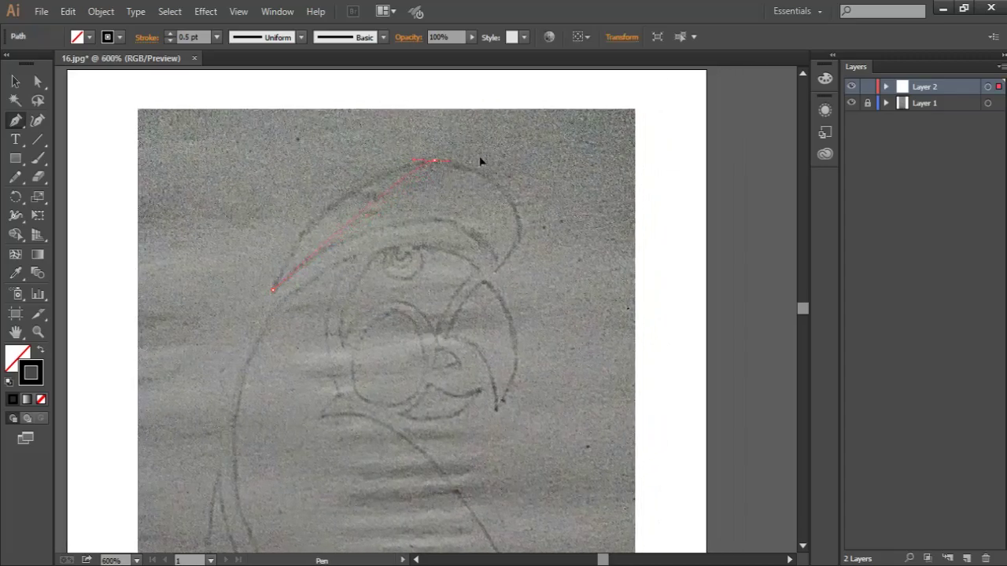
click(434, 160)
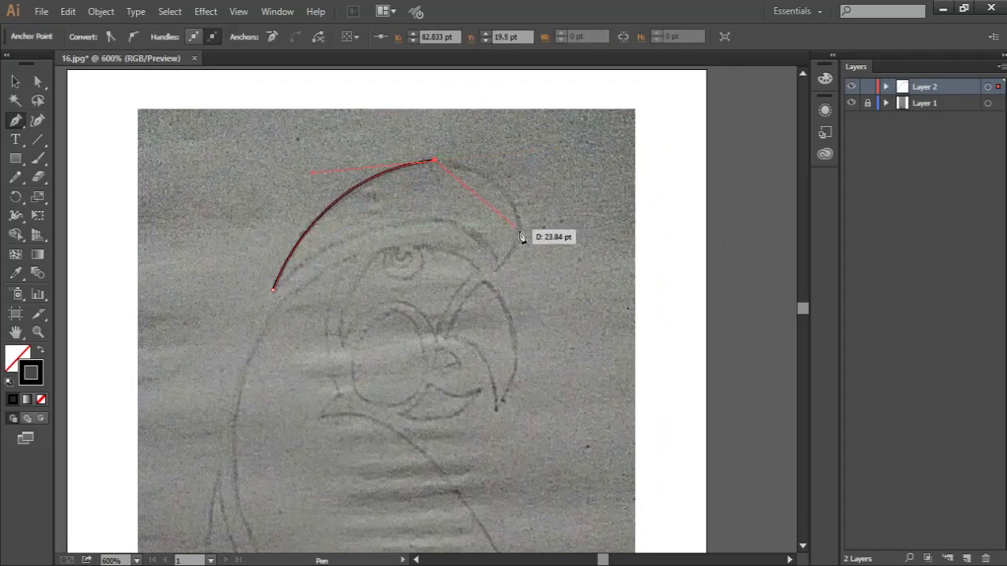
drag(520, 230, 532, 305)
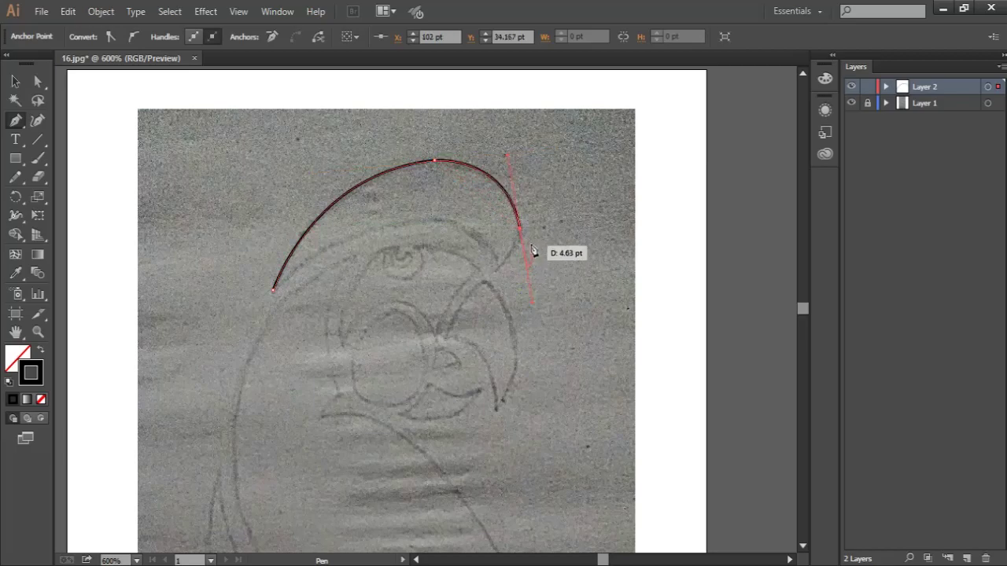
drag(497, 269, 417, 230)
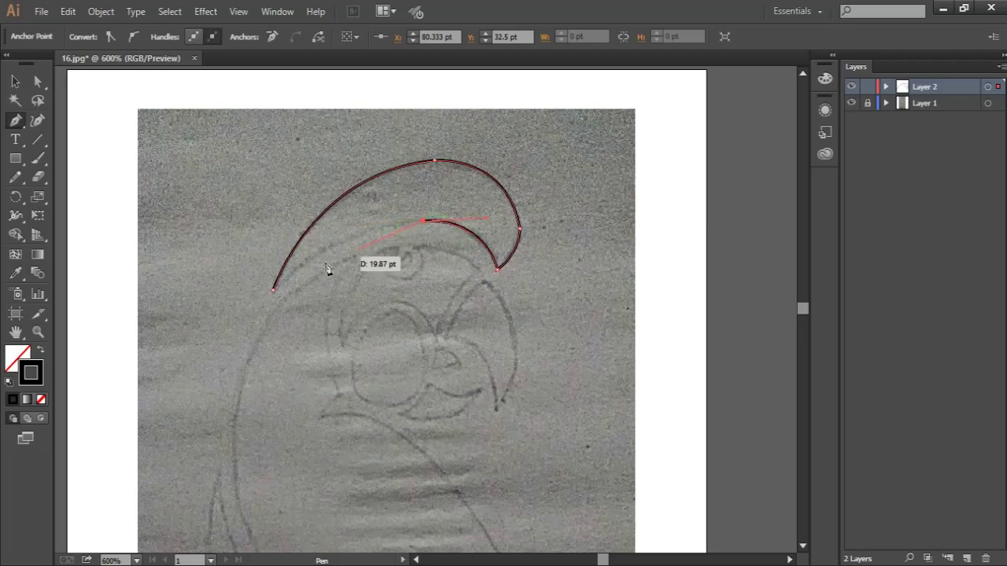
click(275, 289)
ctrl+click(512, 280)
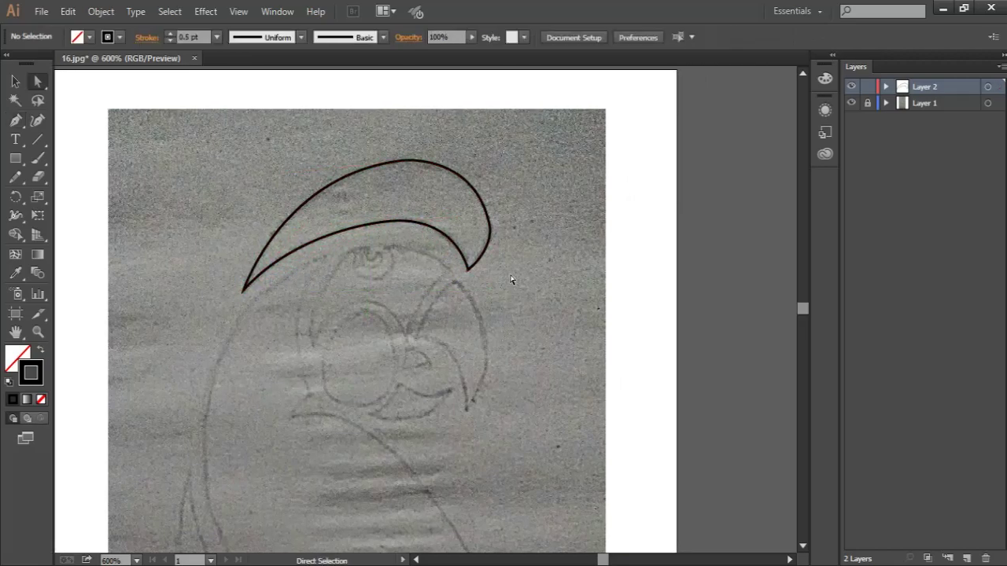
Step: Trace the upper beak as a closed outline and place the first face-outline anchor
scroll(491, 256, down, 2)
click(456, 244)
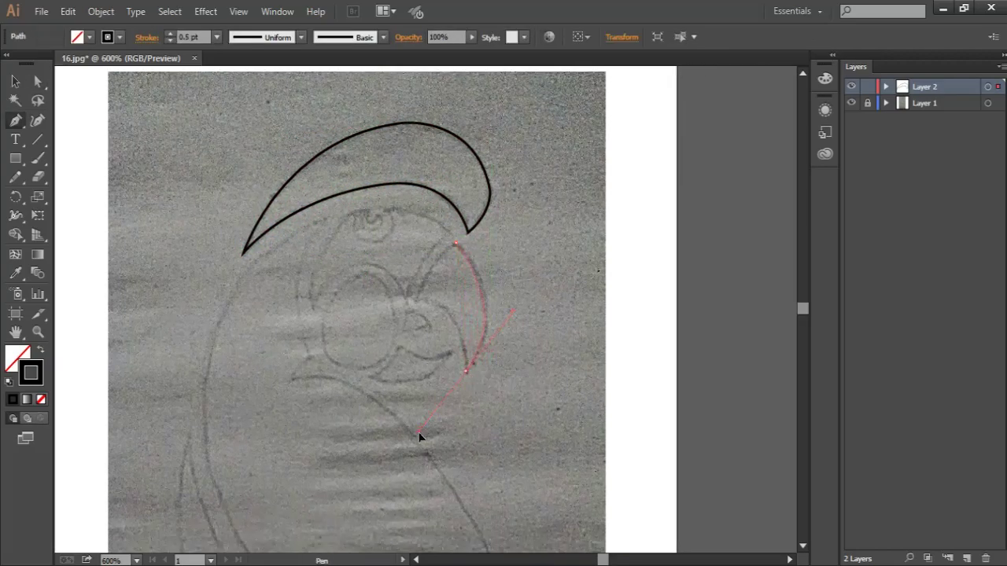
drag(420, 437, 417, 435)
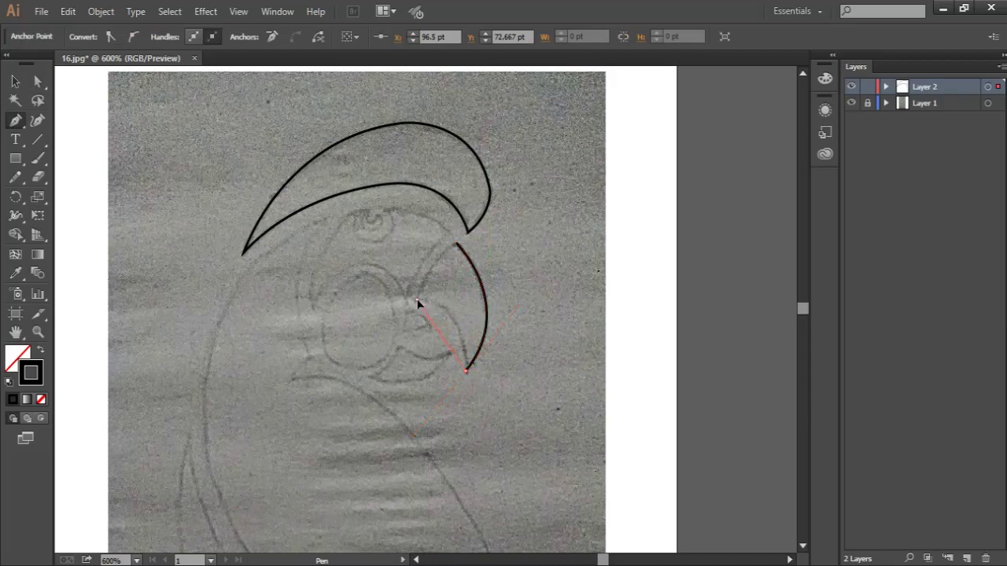
drag(362, 296, 365, 297)
drag(457, 245, 475, 235)
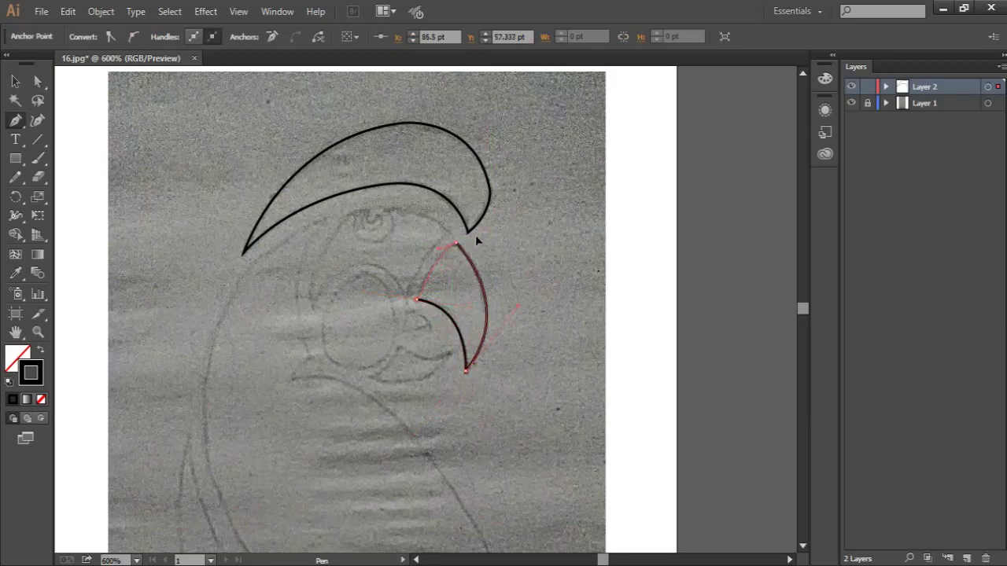
key(ctrl+equal)
key(ctrl+equal)
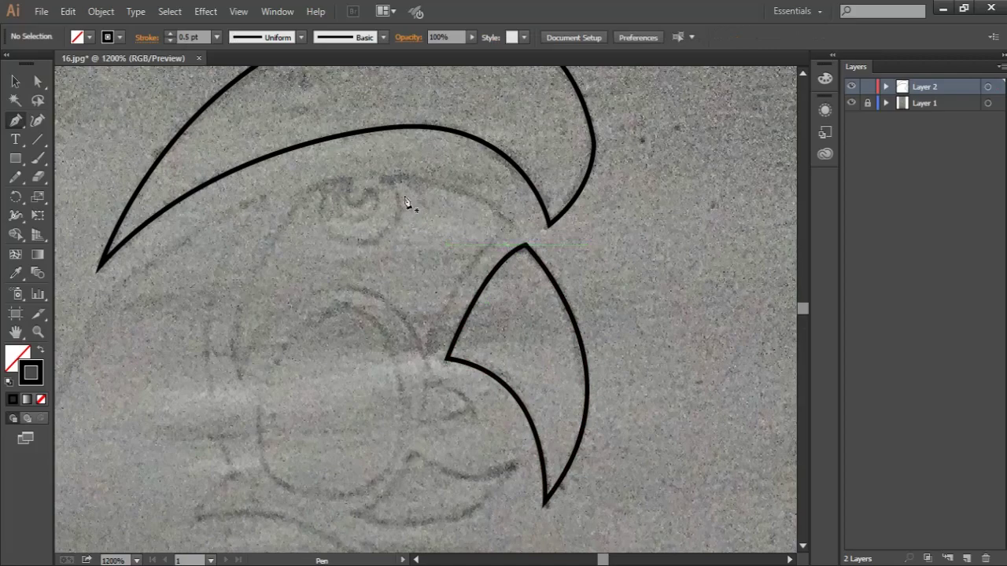
click(385, 177)
Step: Curve the face outline to the beak base and around the eye, closing it at the top anchor
drag(542, 273, 504, 229)
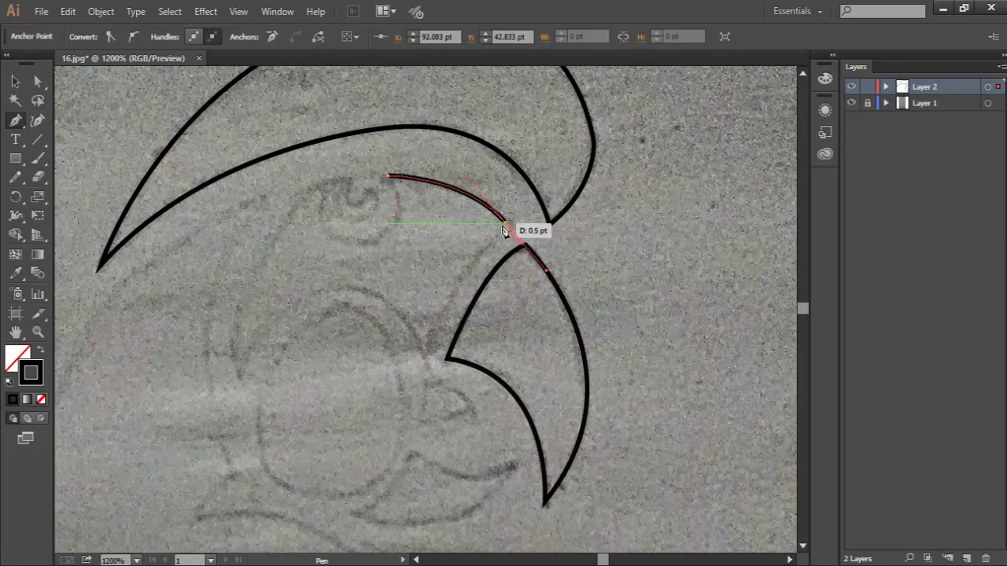
mouse_move(425, 358)
mouse_down()
mouse_move(344, 298)
mouse_move(284, 294)
mouse_up()
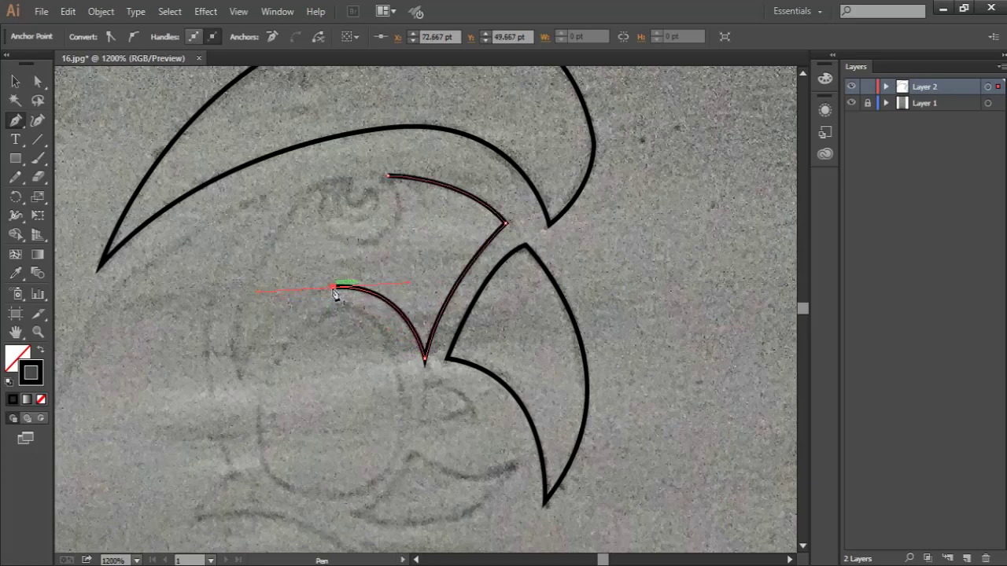
mouse_move(240, 371)
mouse_down()
mouse_move(240, 413)
mouse_move(240, 373)
mouse_move(311, 185)
mouse_move(356, 182)
mouse_up()
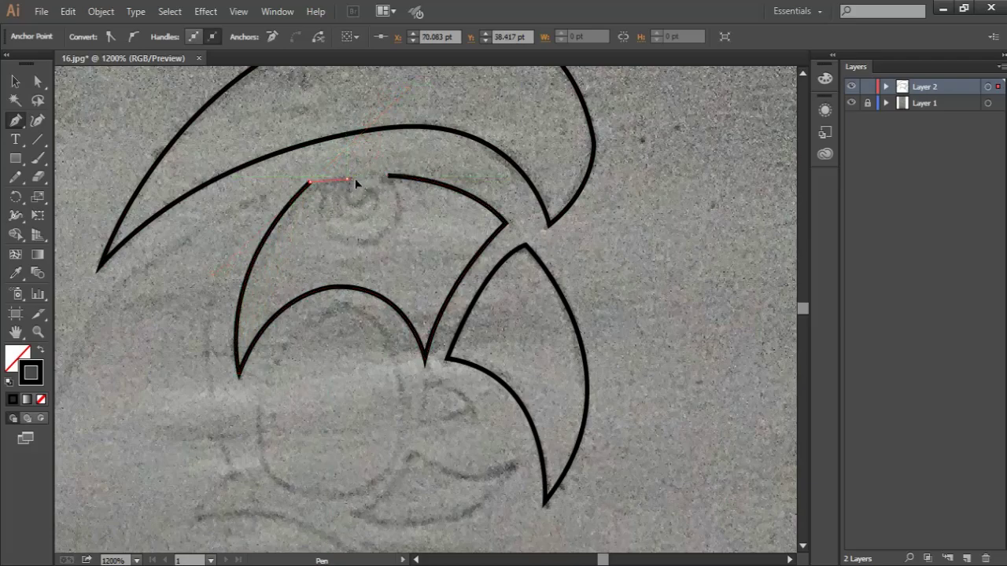
click(388, 175)
key(a)
key(ctrl+minus)
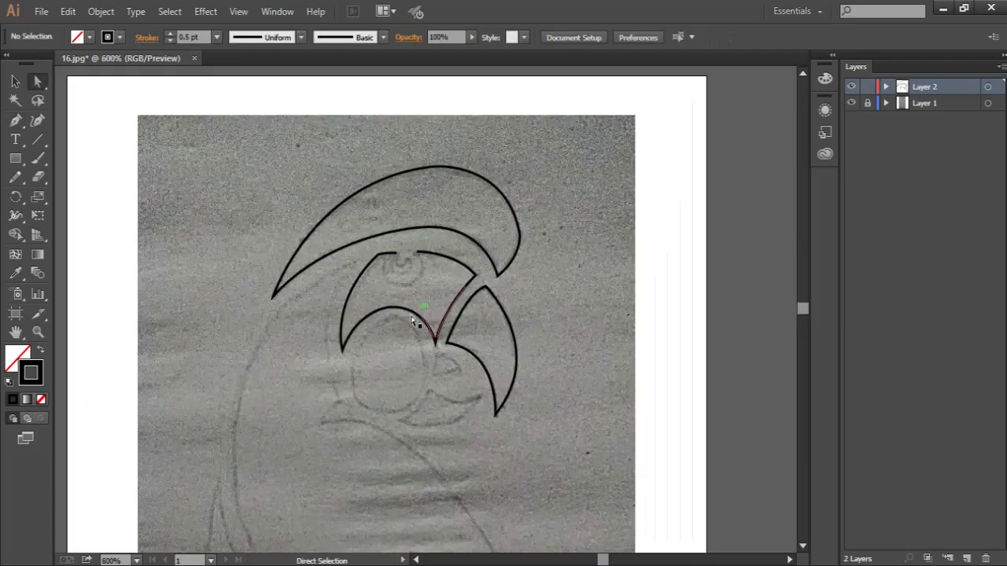
key(ctrl+minus)
Step: Trace the body outline from under the crest down the parrot's back
key(p)
drag(354, 309, 362, 269)
click(410, 171)
scroll(370, 252, down, 1)
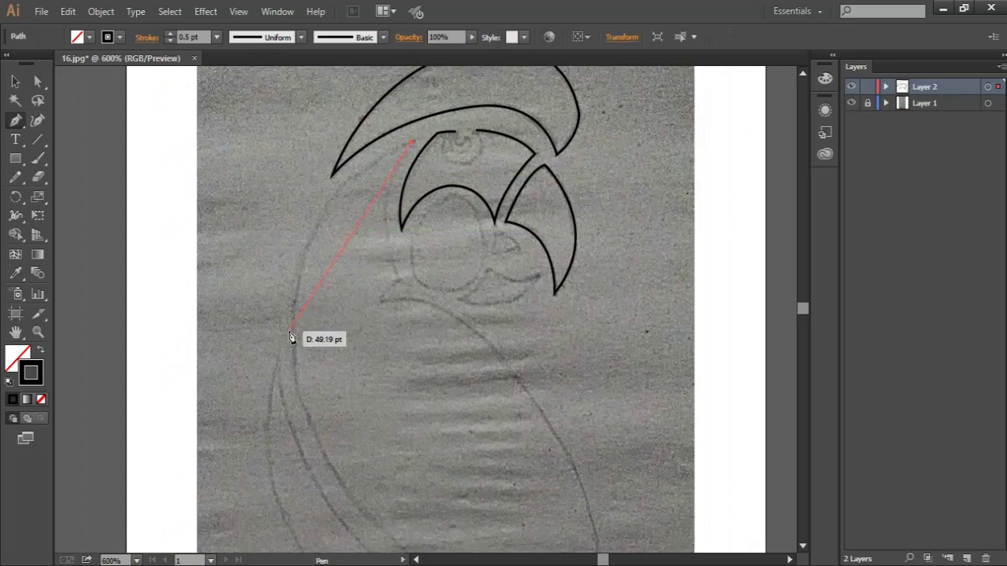
drag(294, 454, 295, 456)
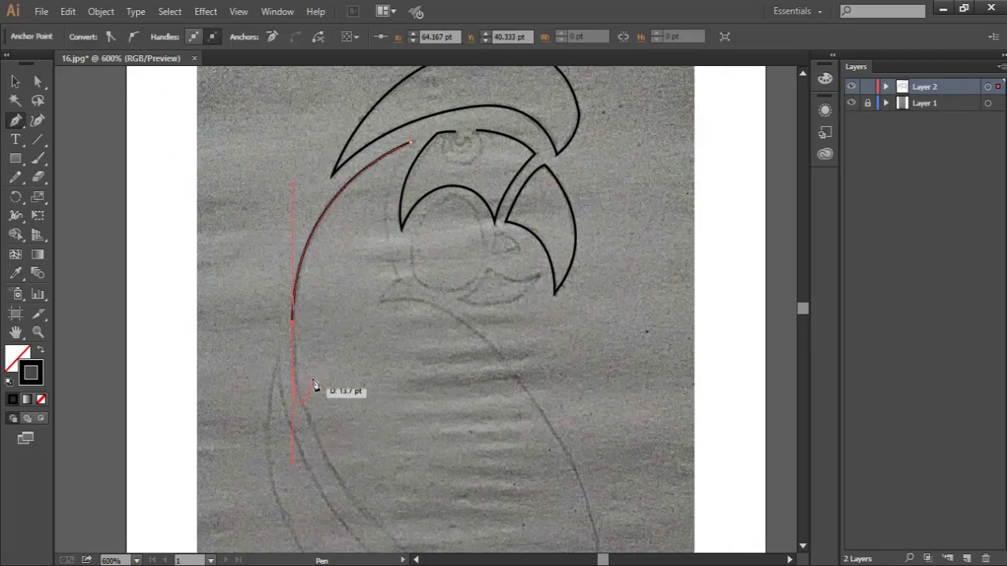
key(ctrl+minus)
click(366, 353)
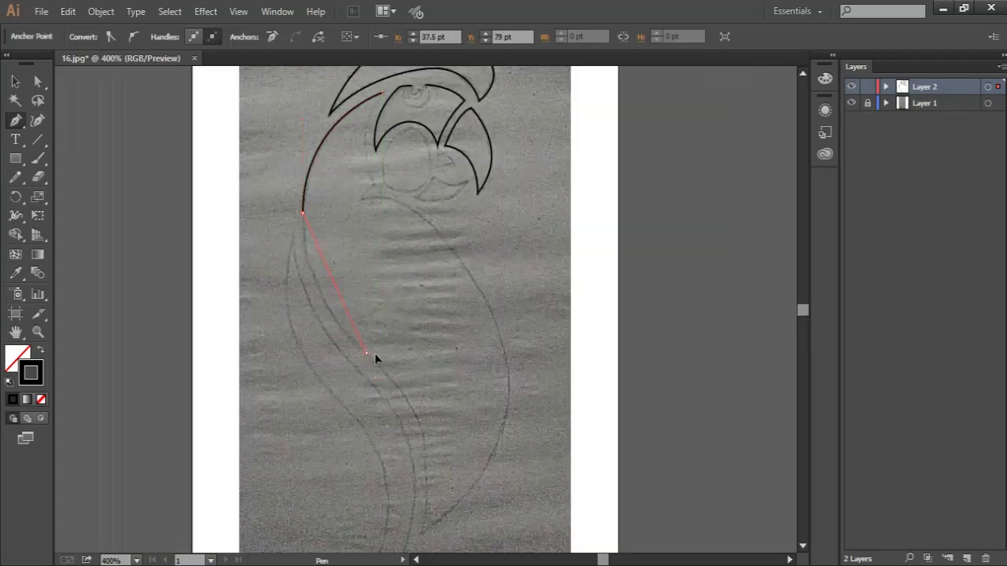
scroll(370, 359, down, 3)
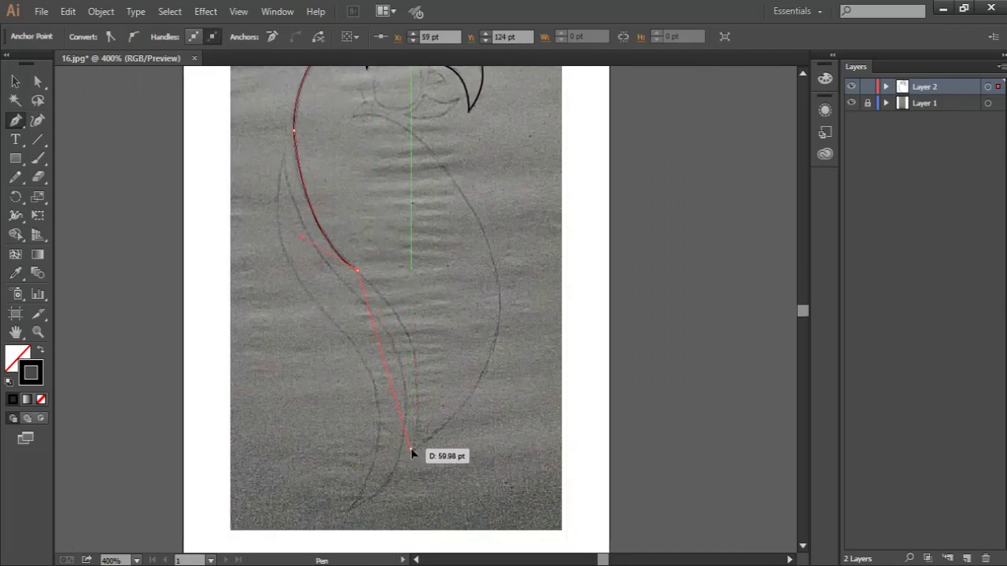
Step: Carry the body outline around the tail tip and up the belly toward the head
mouse_move(412, 449)
mouse_down()
mouse_move(364, 558)
mouse_move(380, 469)
mouse_up()
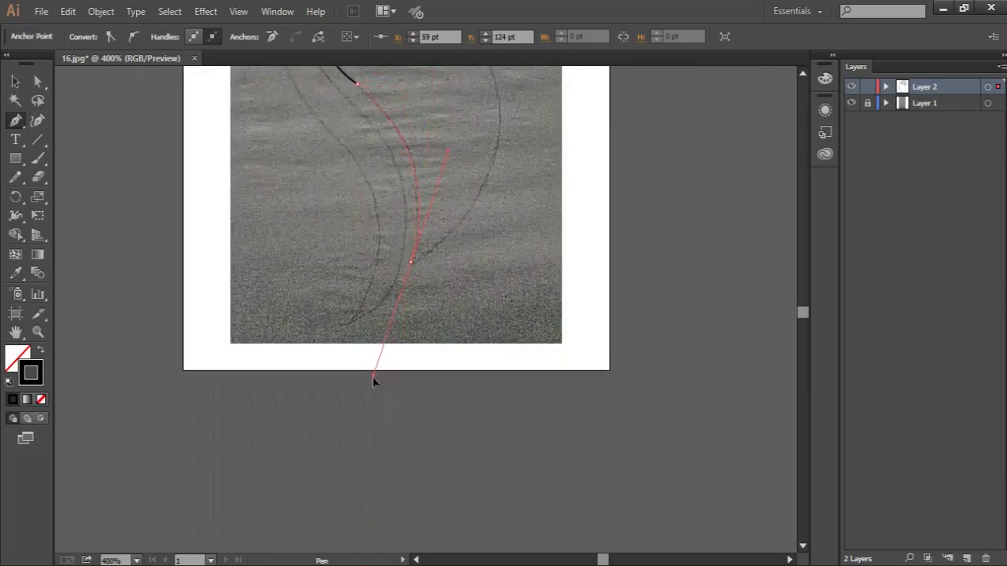
mouse_move(416, 265)
mouse_down()
mouse_move(345, 469)
mouse_move(411, 248)
mouse_up()
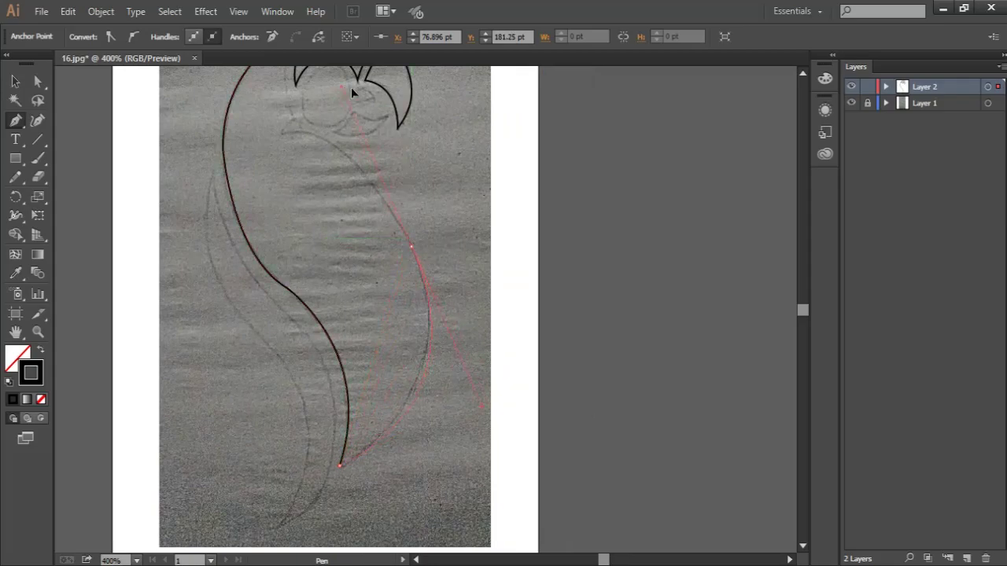
click(411, 248)
scroll(315, 204, up, 3)
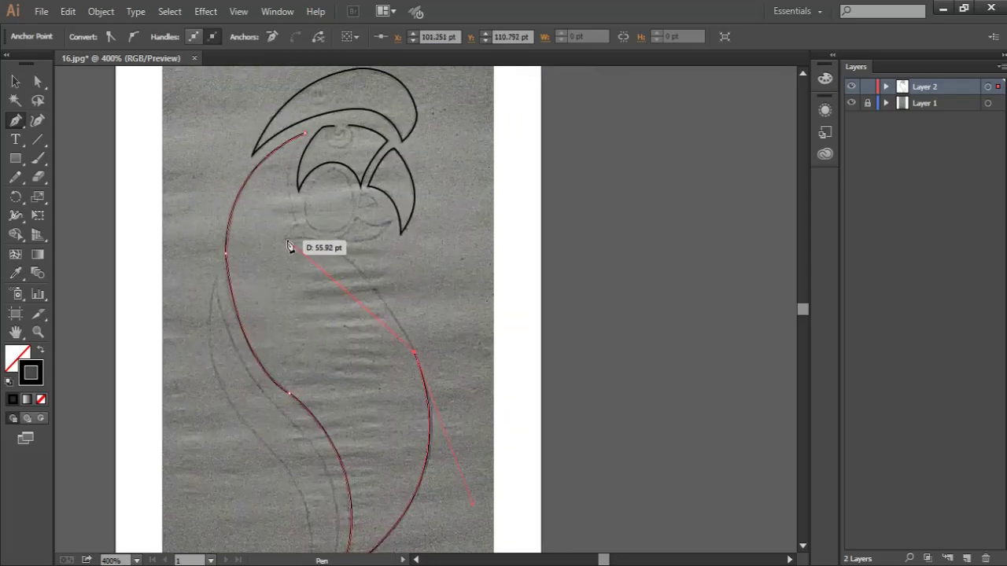
mouse_move(284, 237)
mouse_down()
mouse_move(366, 311)
mouse_move(325, 270)
mouse_move(328, 163)
mouse_up()
scroll(286, 243, up, 2)
scroll(328, 209, up, 2)
key(ctrl+minus)
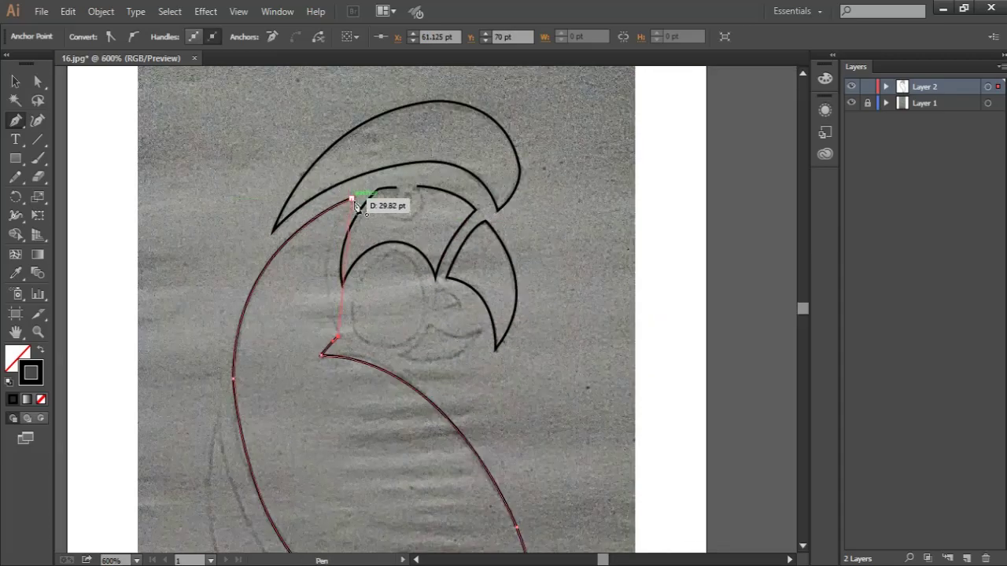
Step: Trace the lower beak below the eye as a closed outline
ctrl+click(399, 137)
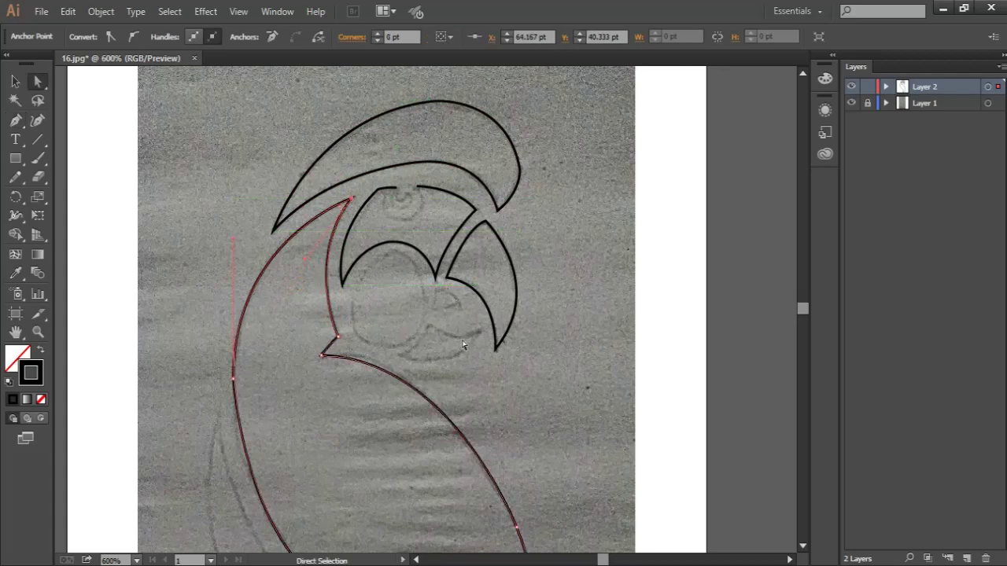
scroll(421, 365, up, 1)
click(370, 273)
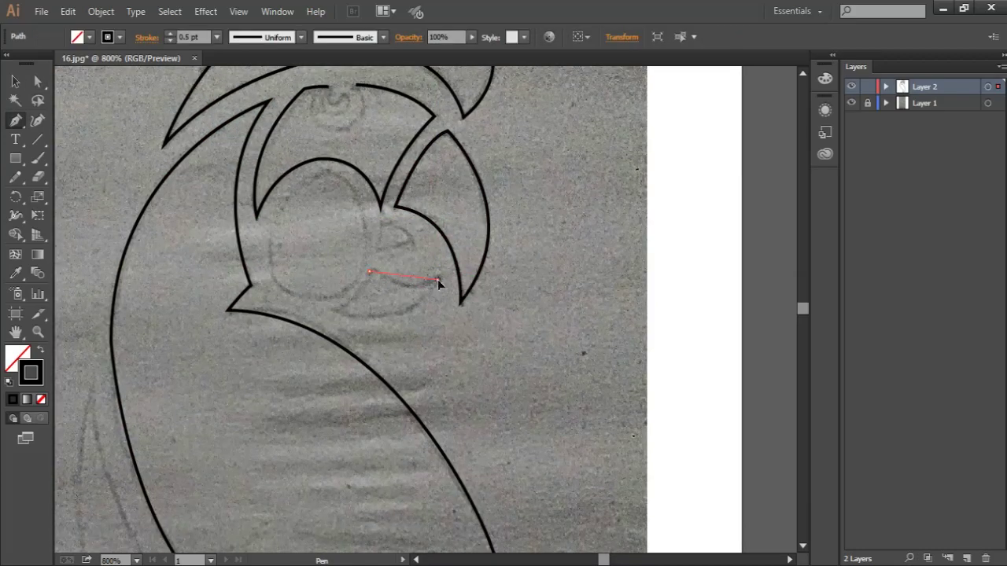
mouse_move(437, 280)
mouse_down()
mouse_move(336, 313)
mouse_move(370, 281)
mouse_up()
click(370, 273)
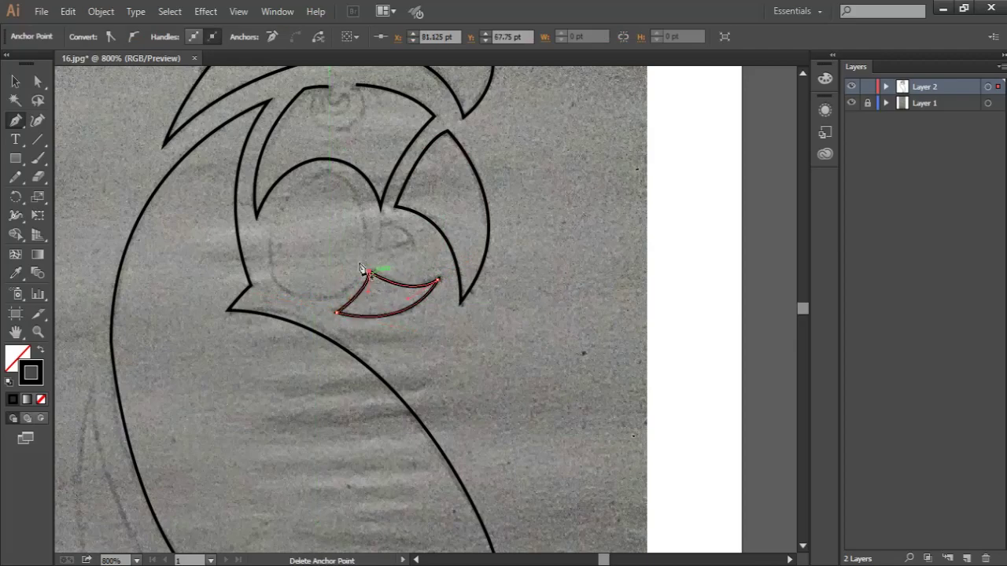
scroll(366, 272, up, 2)
Step: Draw a circle over the eye and nudge it into position
drag(15, 158, 90, 198)
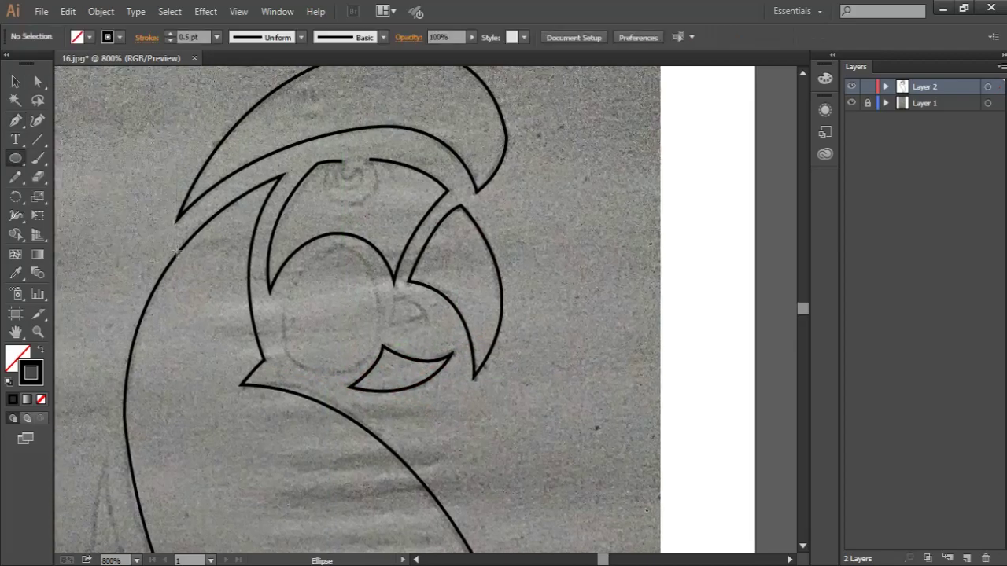
drag(322, 306, 370, 331)
key(v)
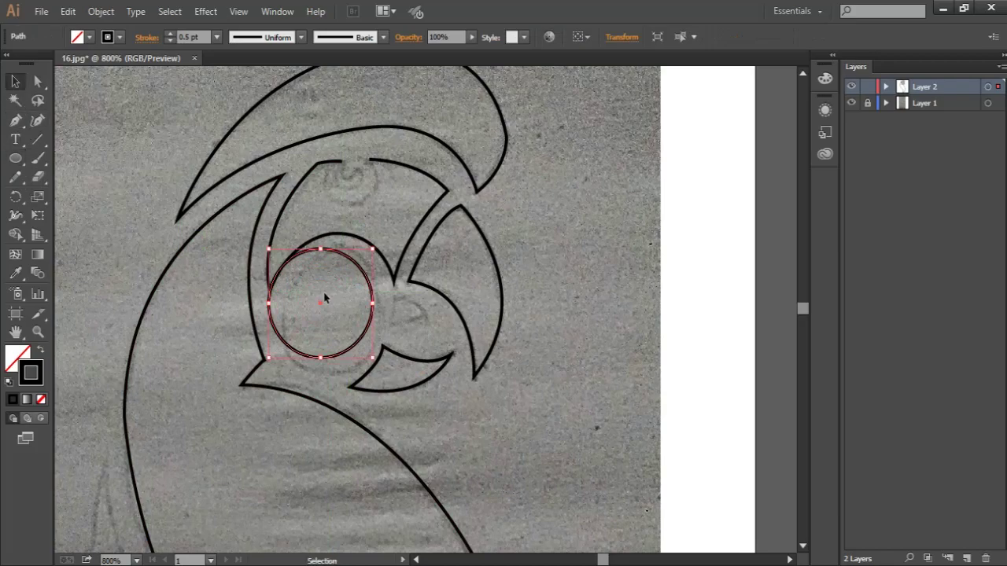
drag(326, 299, 332, 309)
key(Up)
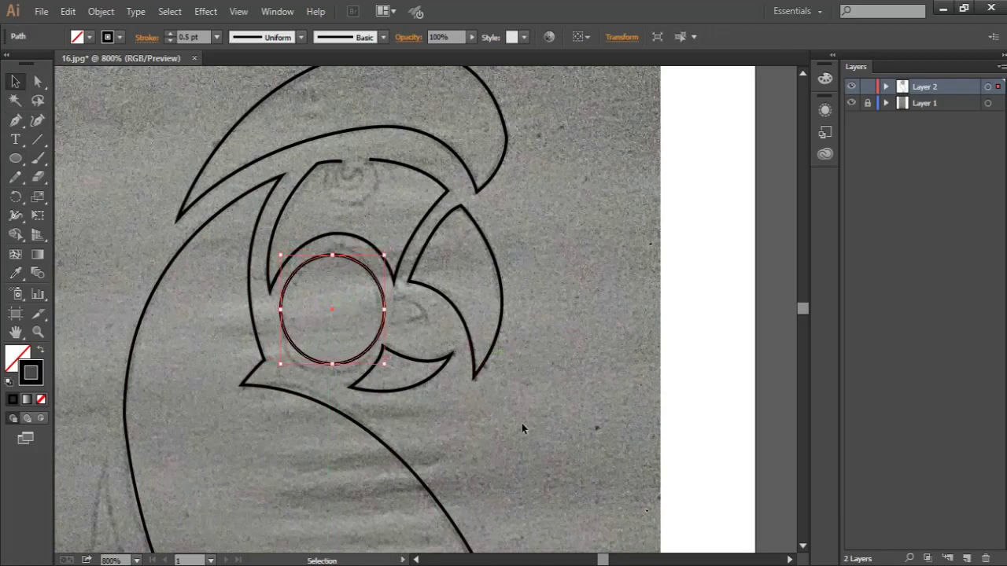
Step: Raise the lower beak's left anchor slightly to refine its shape
key(a)
drag(350, 390, 348, 376)
drag(383, 340, 385, 340)
Step: Reshape the lower beak by pulling its bottom curve up and repositioning its left anchor
click(408, 384)
scroll(408, 384, up, 1)
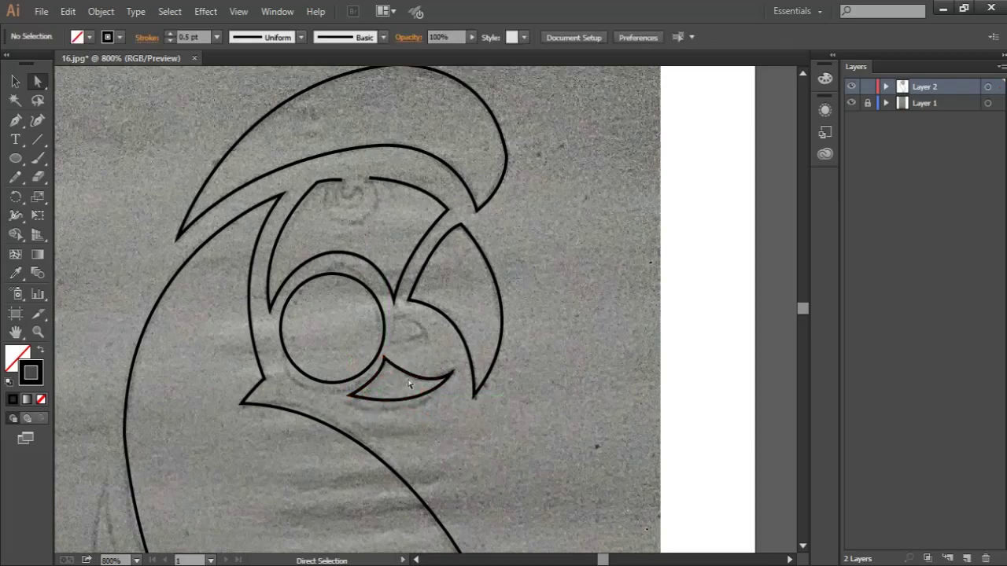
drag(420, 397, 391, 362)
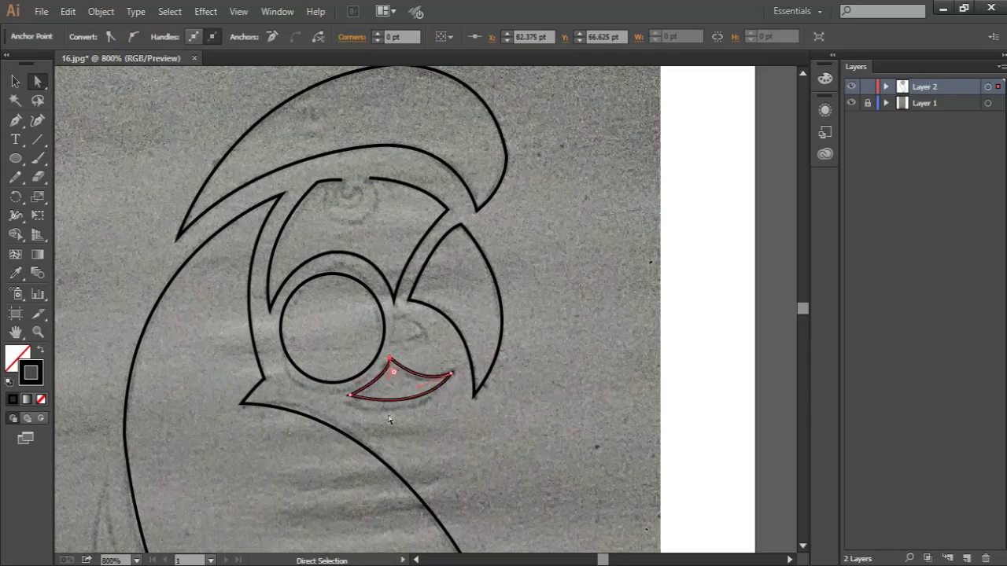
drag(348, 395, 349, 399)
key(ctrl+shift+a)
Step: Trace the small curved wedge beside the eye circle toward the lower beak
key(ctrl+plus)
key(p)
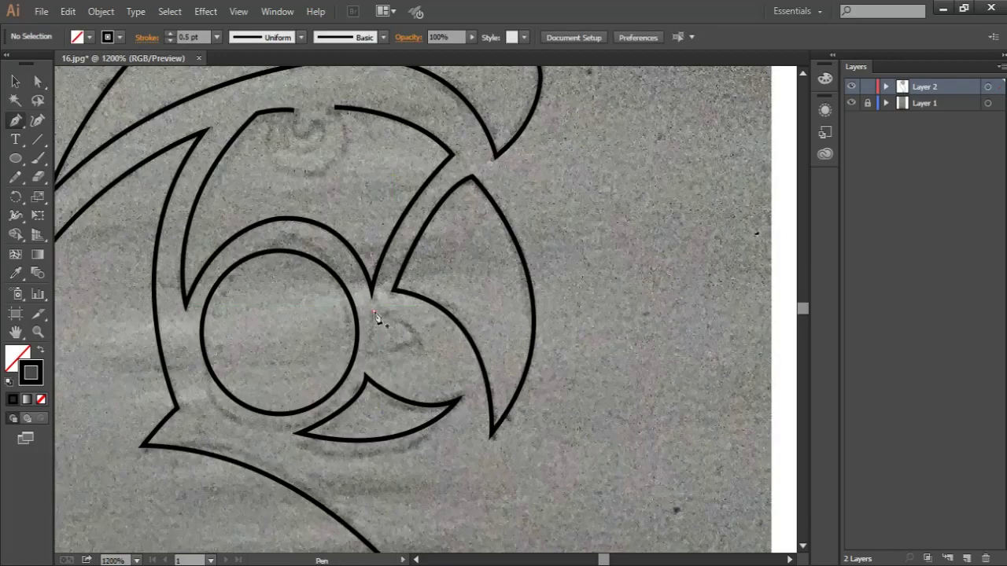
click(374, 313)
drag(367, 351, 418, 347)
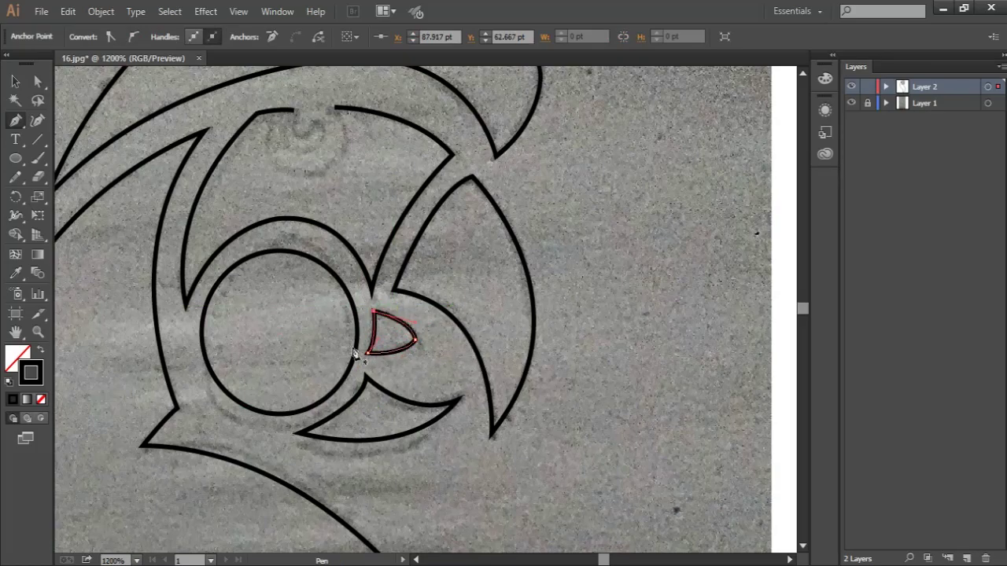
key(ctrl+shift+a)
scroll(388, 284, up, 3)
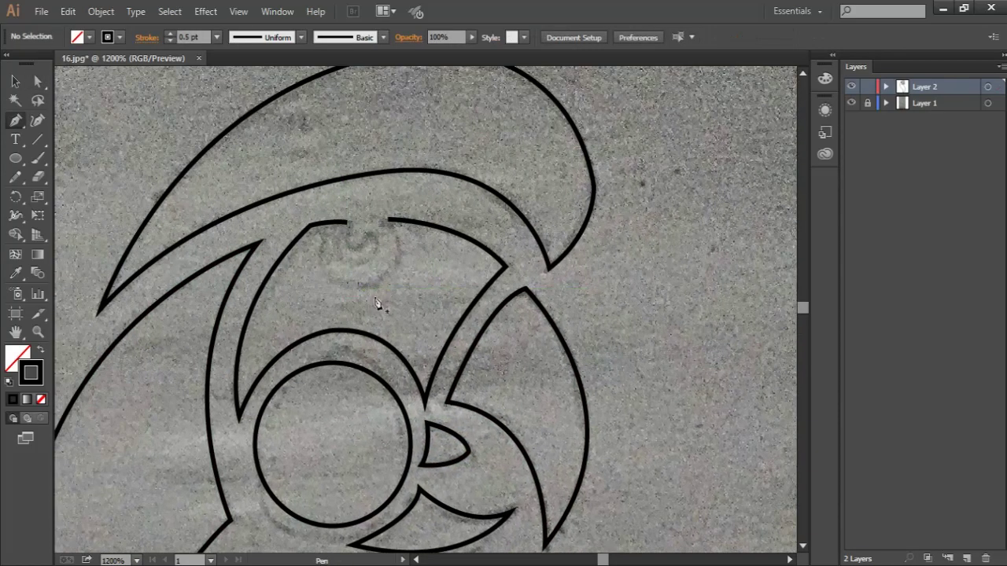
Step: Trace the face outline above the eye with curved anchors following the sketch
click(388, 220)
drag(359, 288, 298, 307)
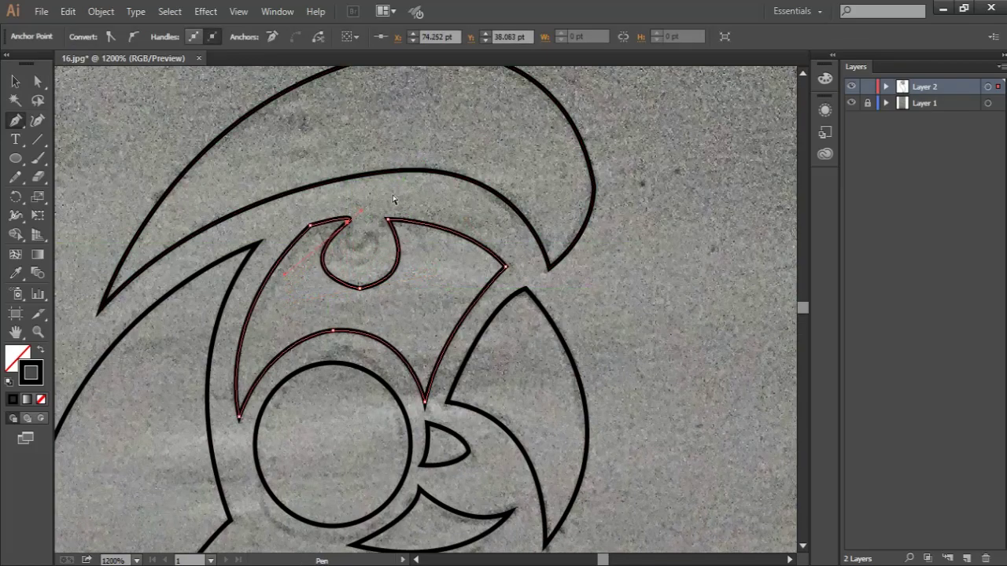
mouse_move(360, 288)
mouse_down()
mouse_move(368, 315)
mouse_move(392, 289)
mouse_up()
ctrl+click(321, 283)
click(347, 222)
click(321, 272)
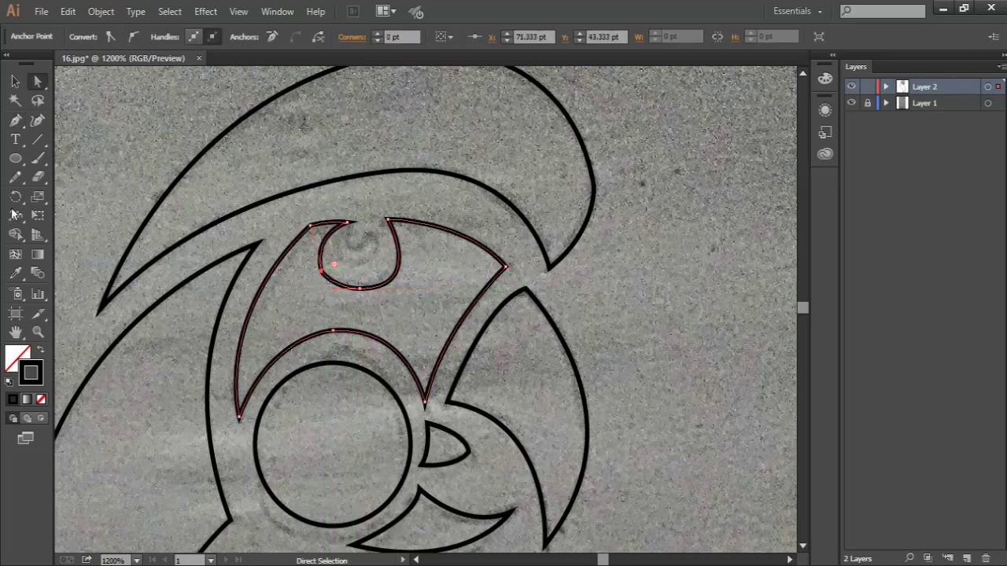
Step: Smooth the face outline's curves and nudge its top anchor into place
drag(15, 177, 74, 196)
drag(310, 232, 383, 279)
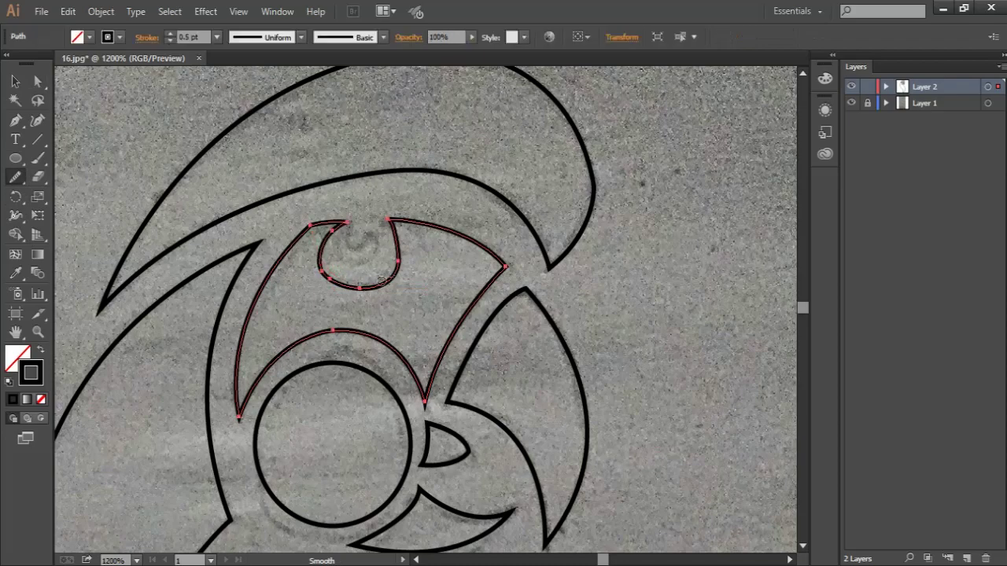
key(a)
drag(387, 220, 391, 224)
Step: Start the feather outline with a curved edge down the left side of the body
click(374, 228)
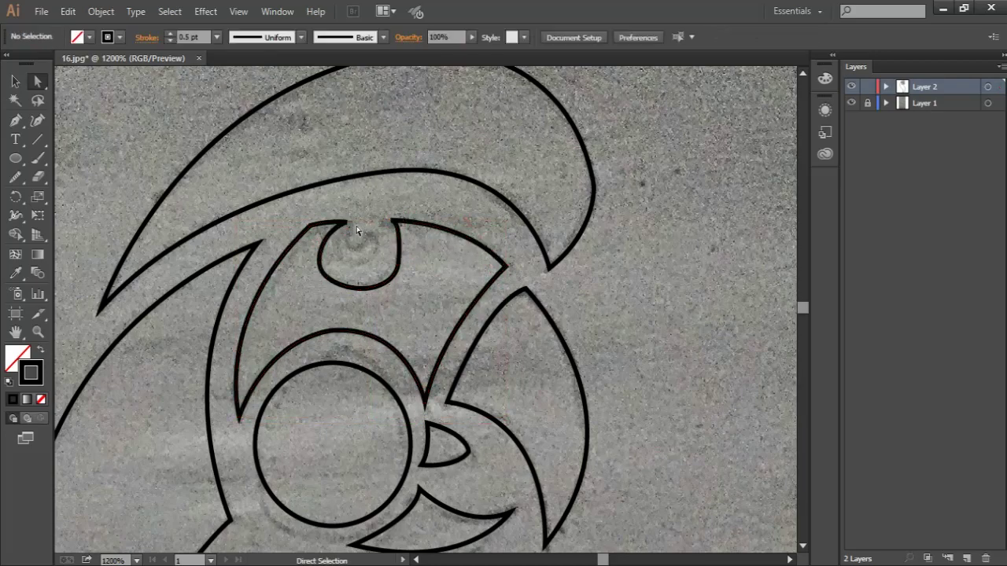
click(348, 226)
click(319, 233)
key(p)
key(ctrl+minus)
key(ctrl+minus)
mouse_move(465, 490)
mouse_down()
mouse_move(472, 371)
mouse_move(488, 395)
mouse_move(399, 384)
mouse_move(413, 295)
mouse_up()
click(224, 186)
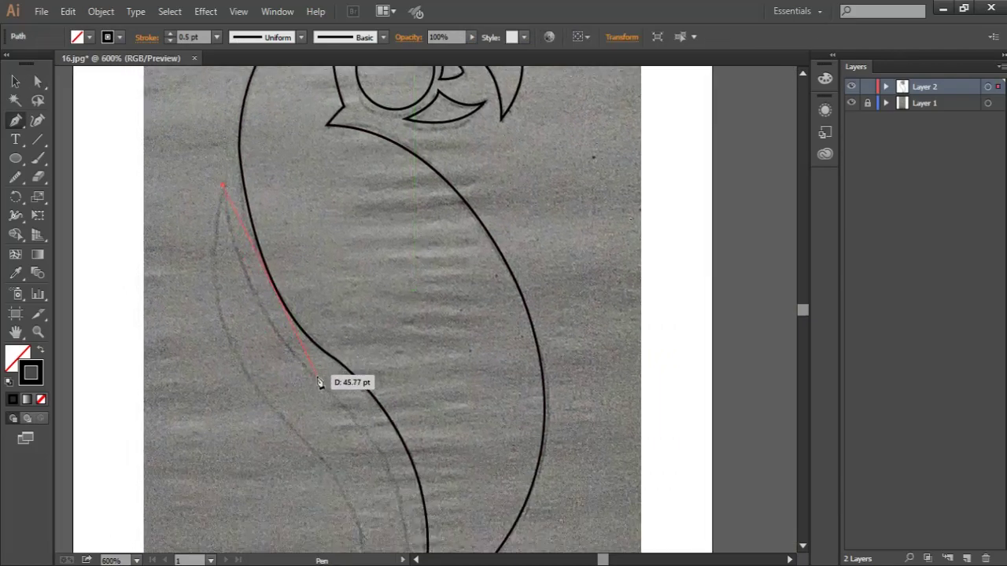
drag(314, 374, 376, 401)
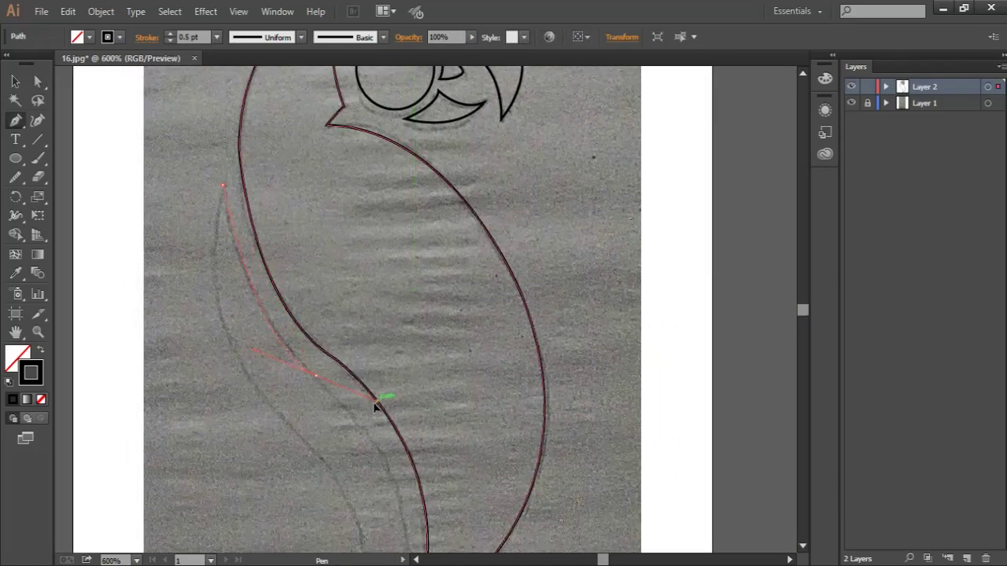
alt+click(315, 374)
Step: Extend the feather to its bottom tip and close it back up against the body
drag(387, 550, 367, 410)
key(ctrl+minus)
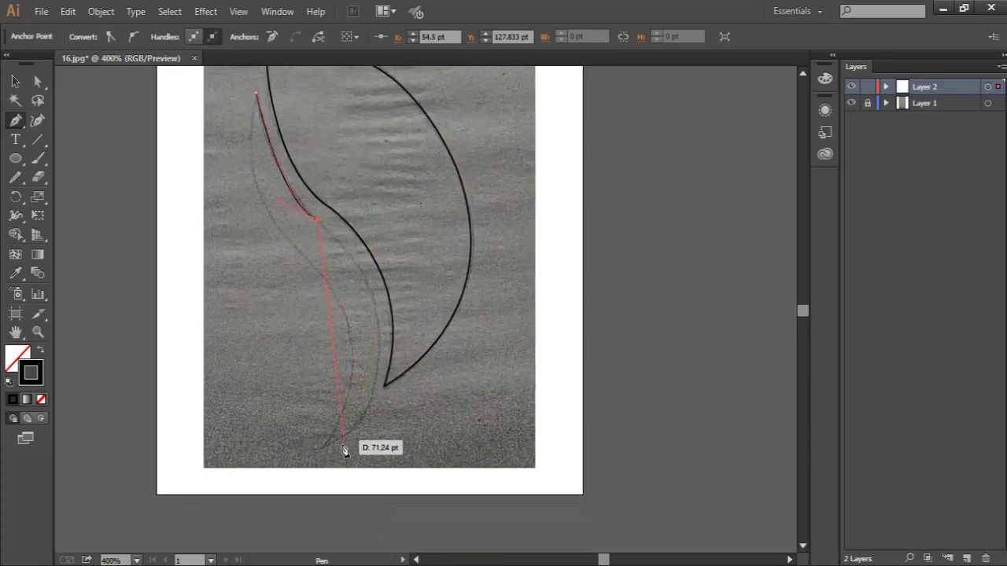
drag(325, 447, 188, 548)
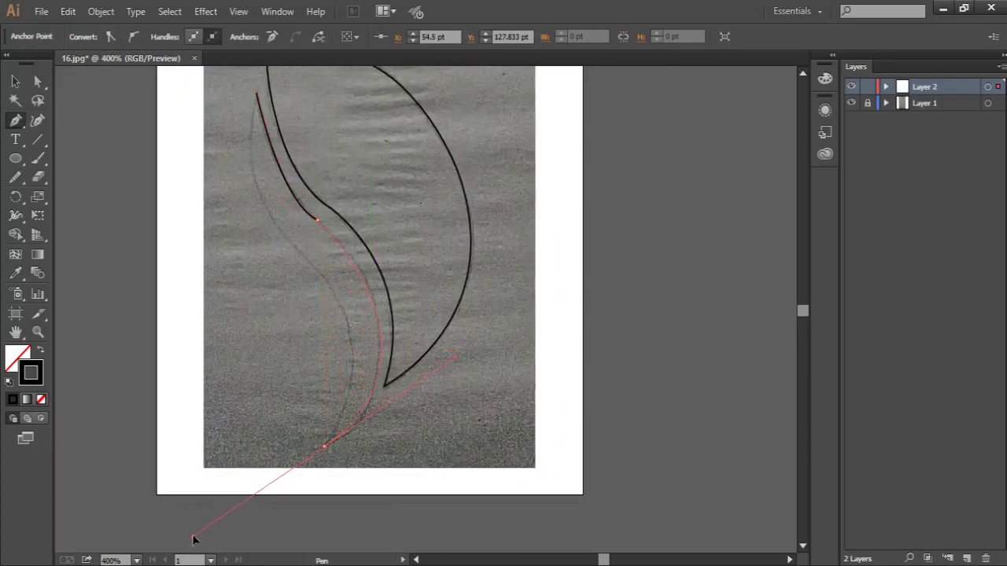
click(324, 447)
drag(333, 291, 285, 240)
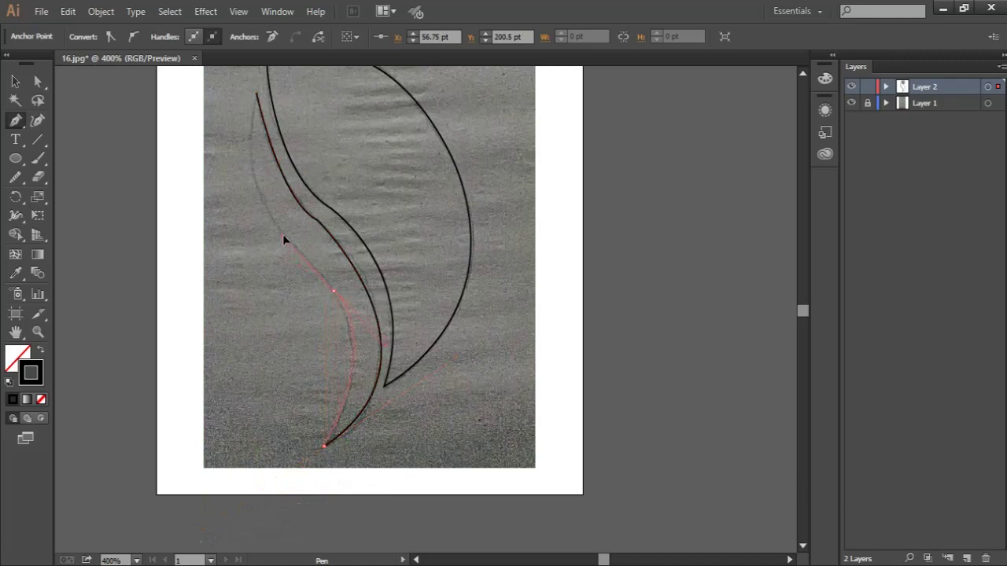
click(333, 291)
drag(337, 292, 282, 482)
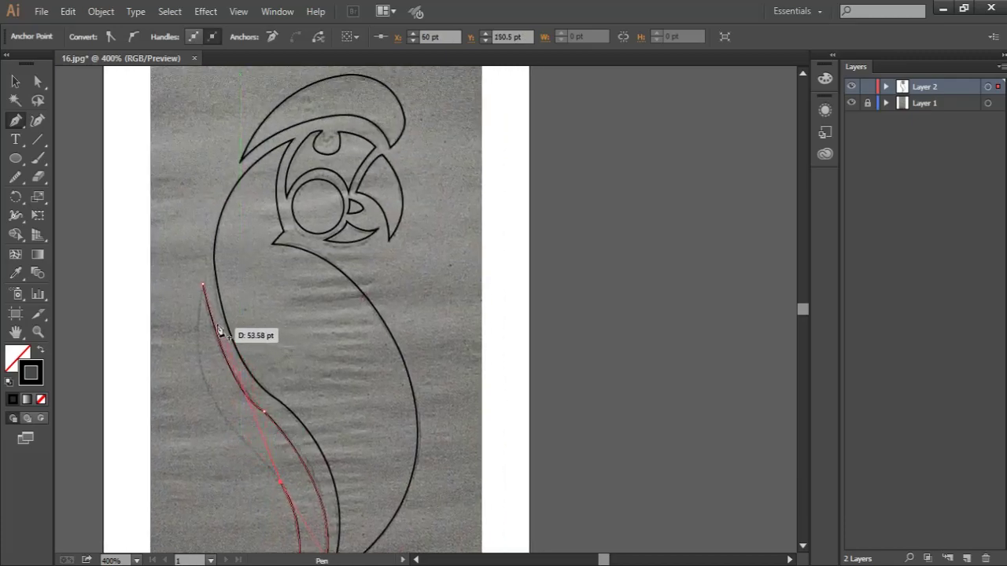
drag(208, 291, 233, 161)
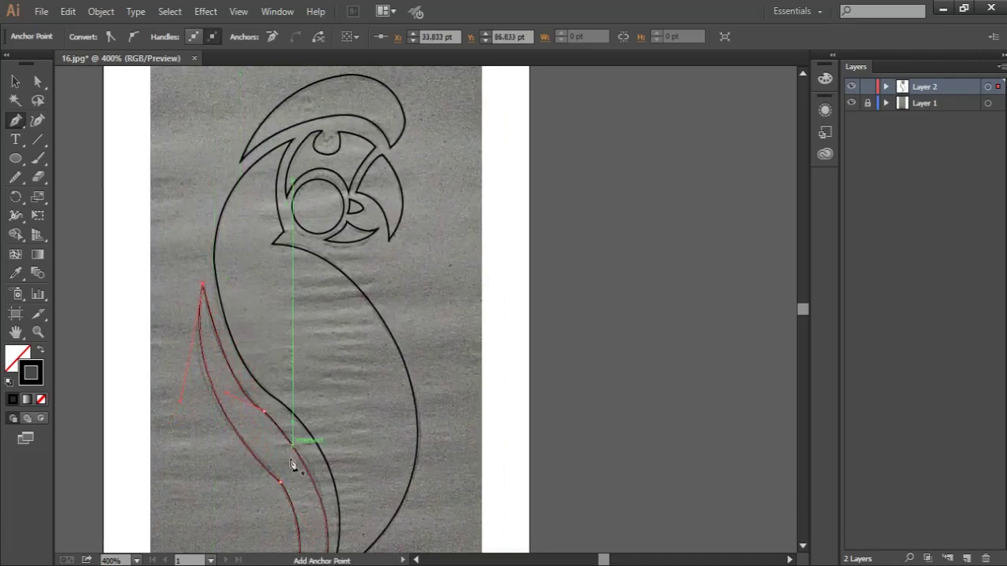
Step: Move one of the feather's anchors to reshape the wing outline
key(a)
drag(282, 483, 275, 478)
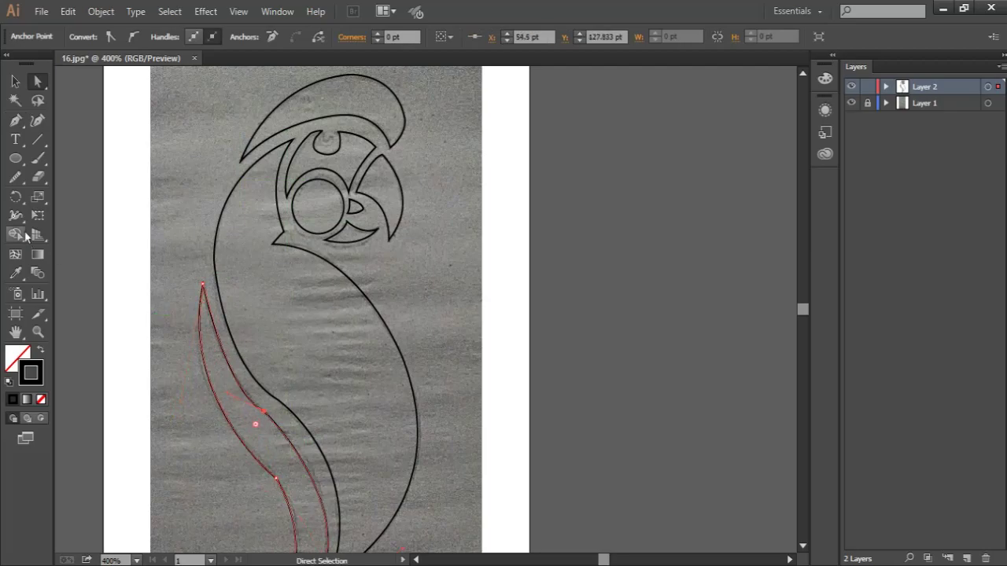
click(15, 177)
scroll(315, 502, down, 5)
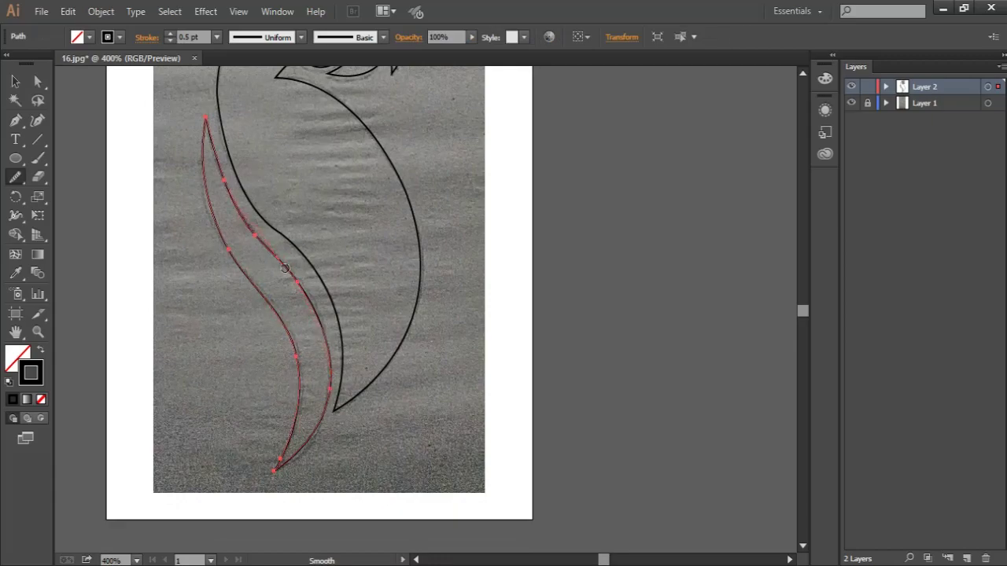
Step: Smooth the curves of the body outline
key(ctrl+shift+a)
scroll(227, 414, up, 3)
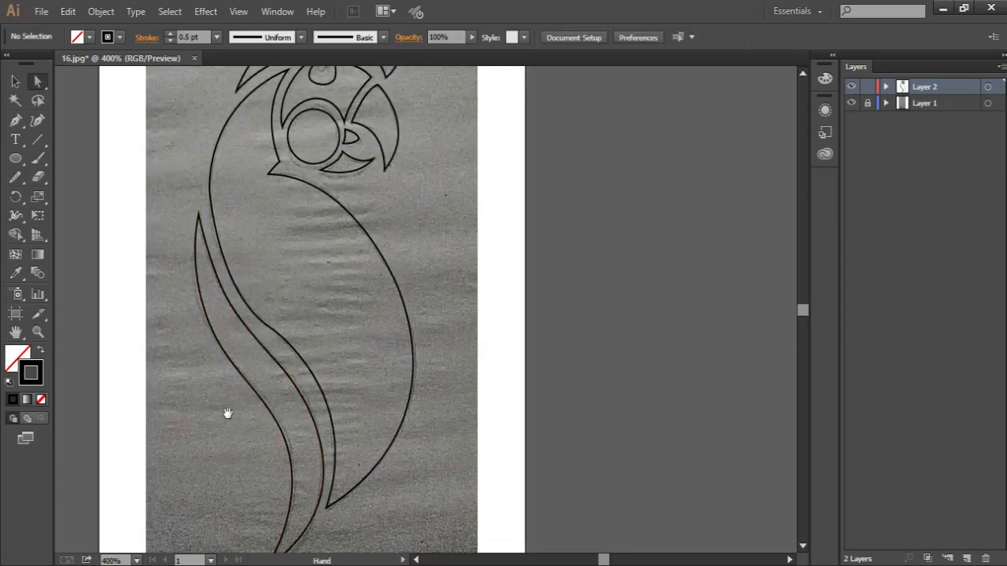
key(a)
click(260, 321)
click(16, 178)
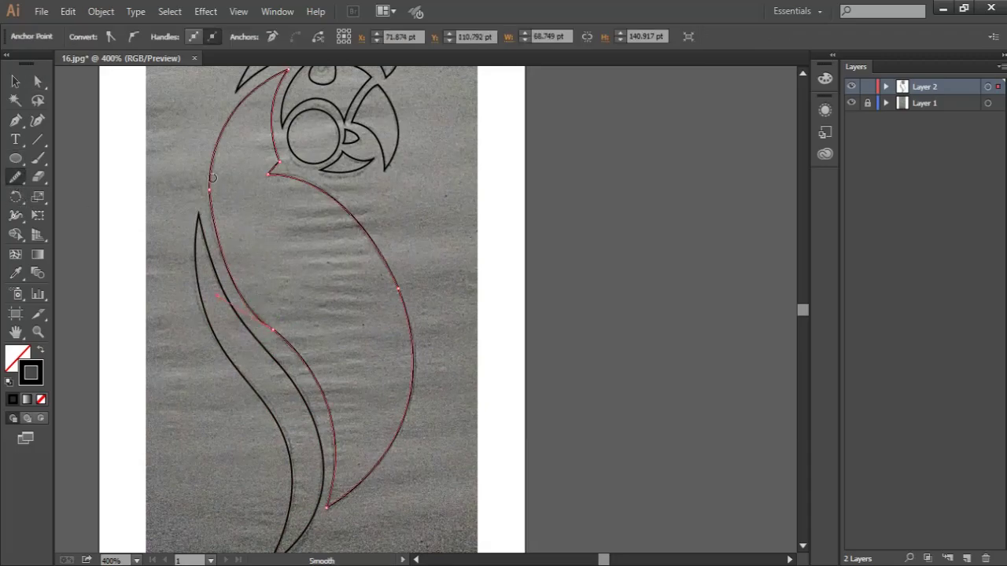
drag(334, 443, 323, 450)
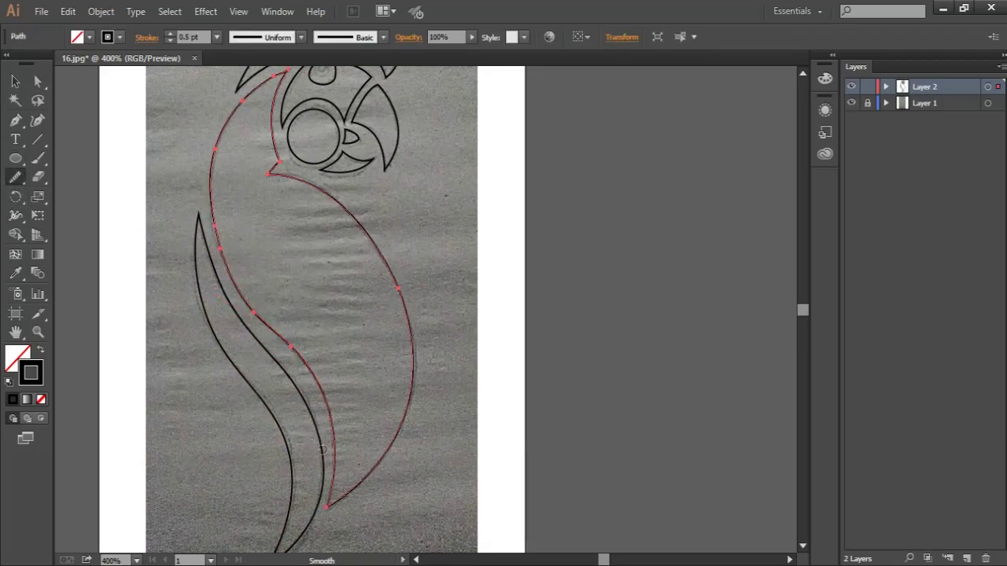
key(ctrl+shift+a)
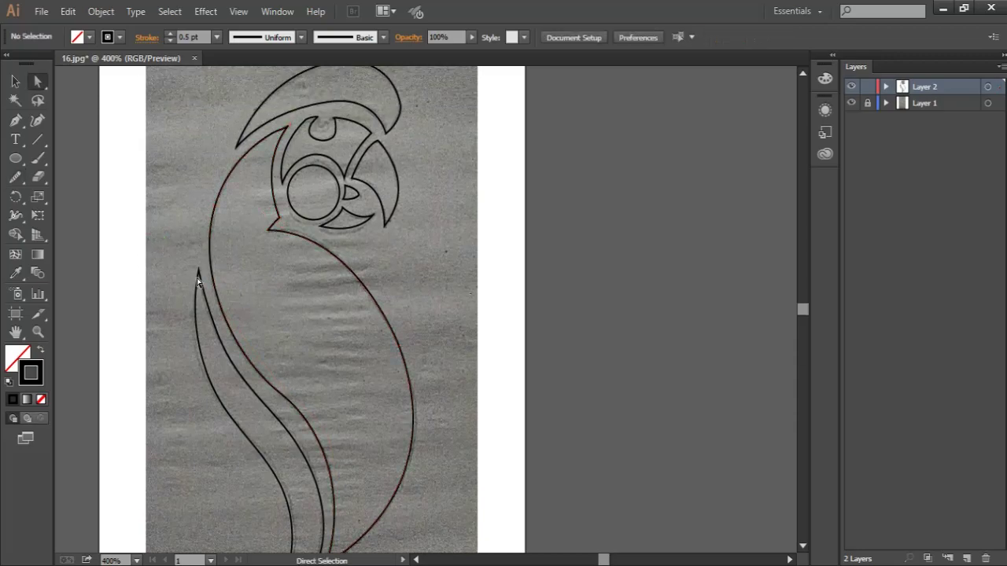
Step: Fit the artboard in view and smooth the crest on top of the head
key(v)
click(299, 427)
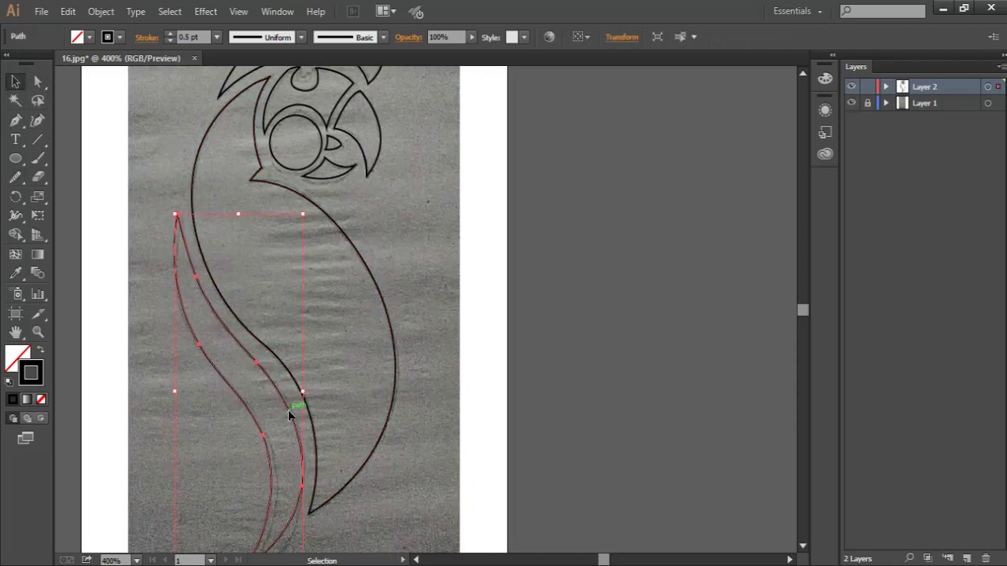
click(449, 433)
drag(449, 433, 437, 452)
key(ctrl+0)
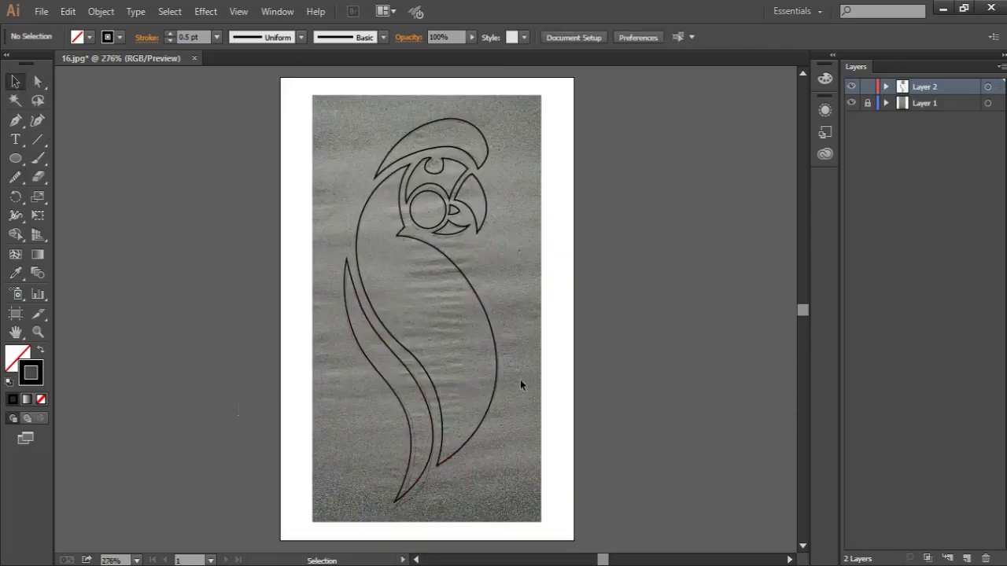
scroll(520, 379, up, 2)
scroll(520, 266, up, 5)
key(a)
click(517, 230)
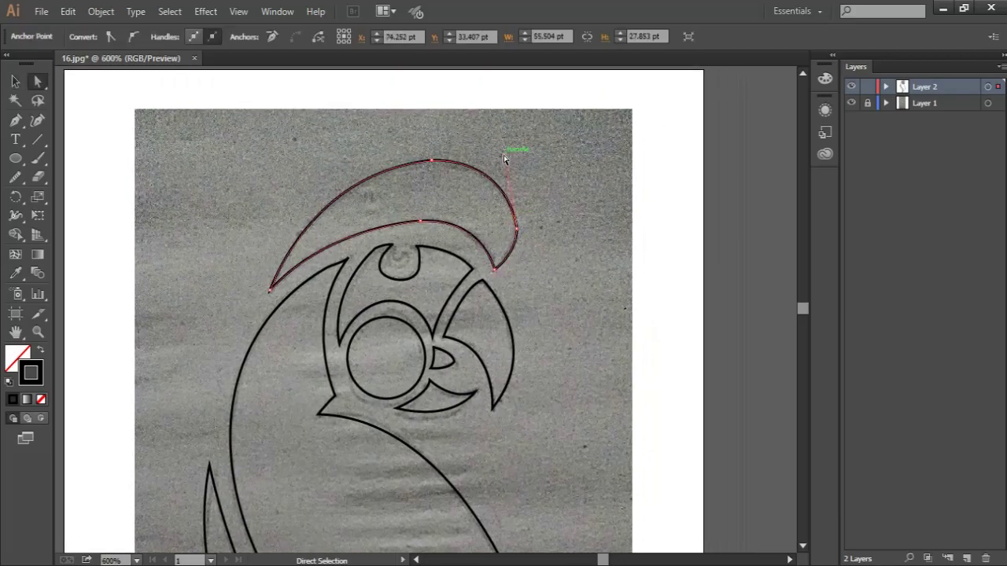
click(20, 179)
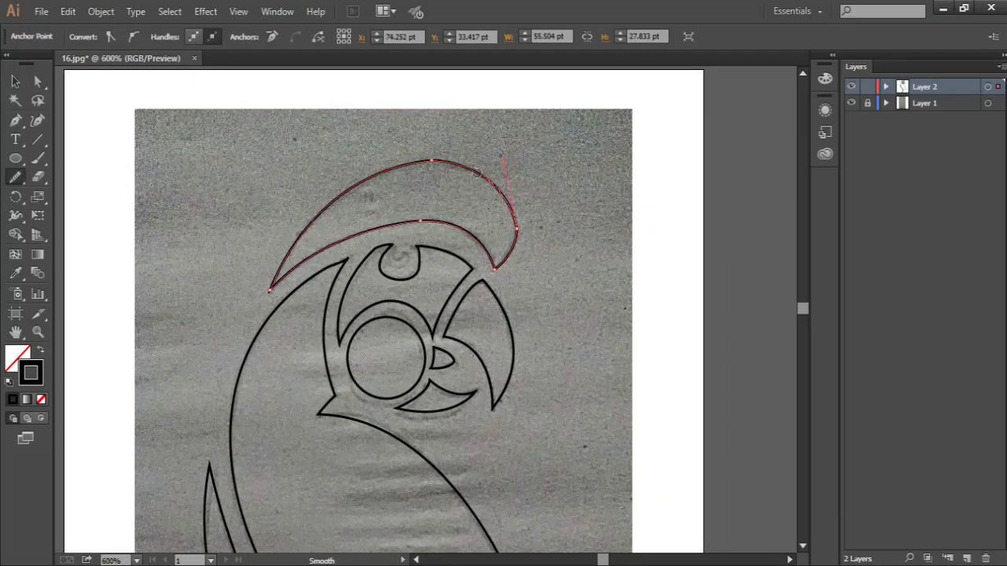
drag(340, 199, 359, 234)
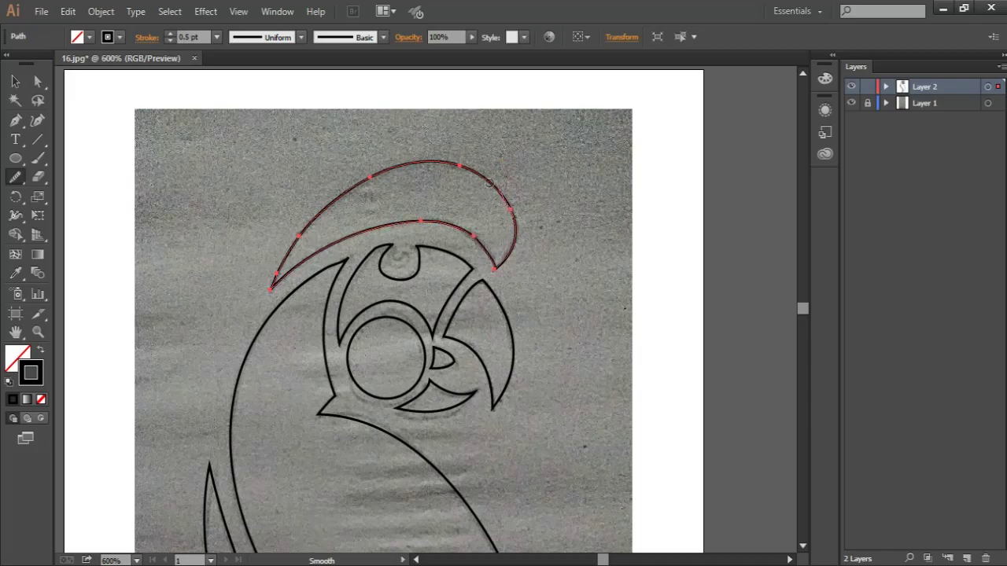
ctrl+click(600, 290)
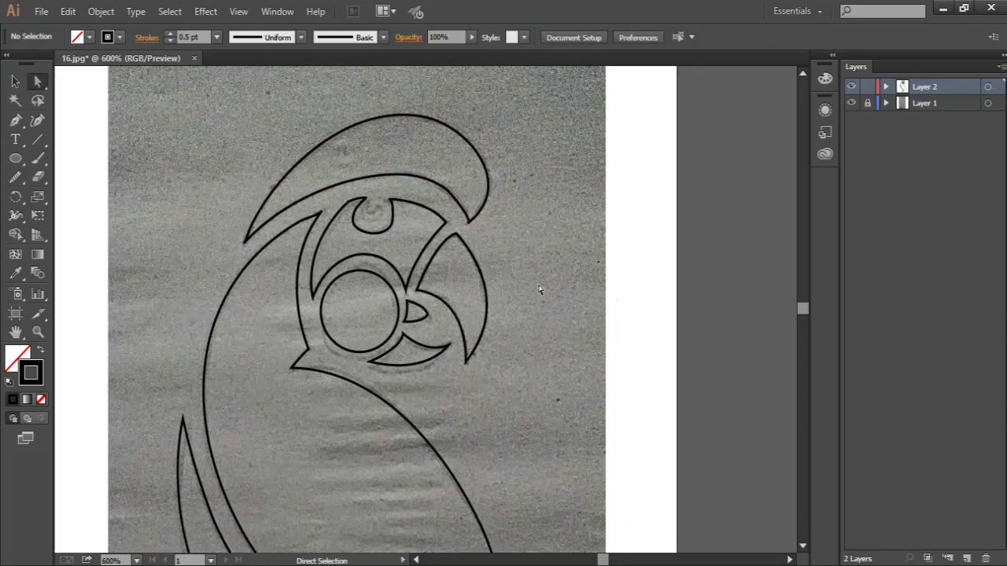
Step: Smooth the lower and inner curves of the notch in the face outline
key(ctrl+plus)
key(ctrl+plus)
drag(329, 174, 332, 174)
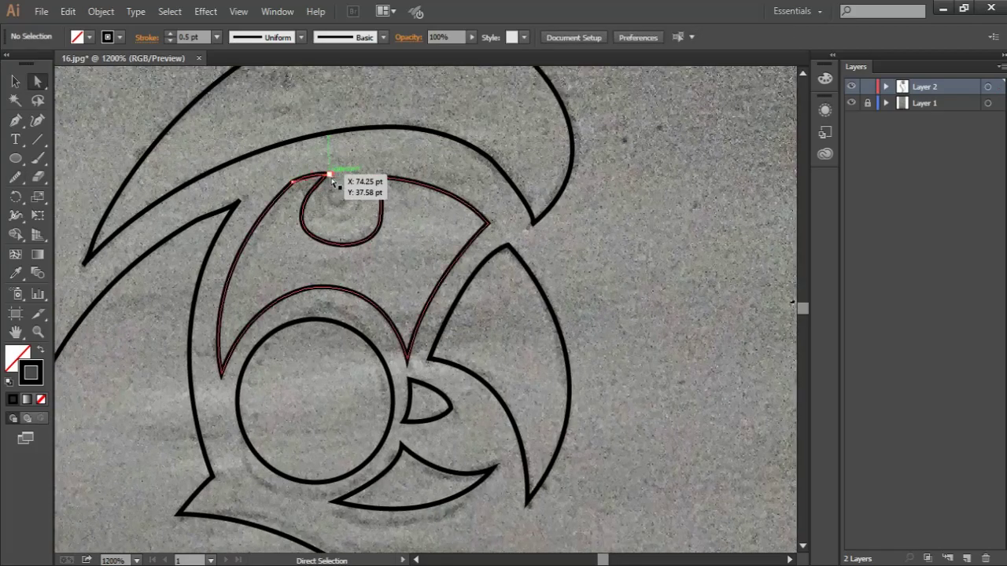
click(375, 178)
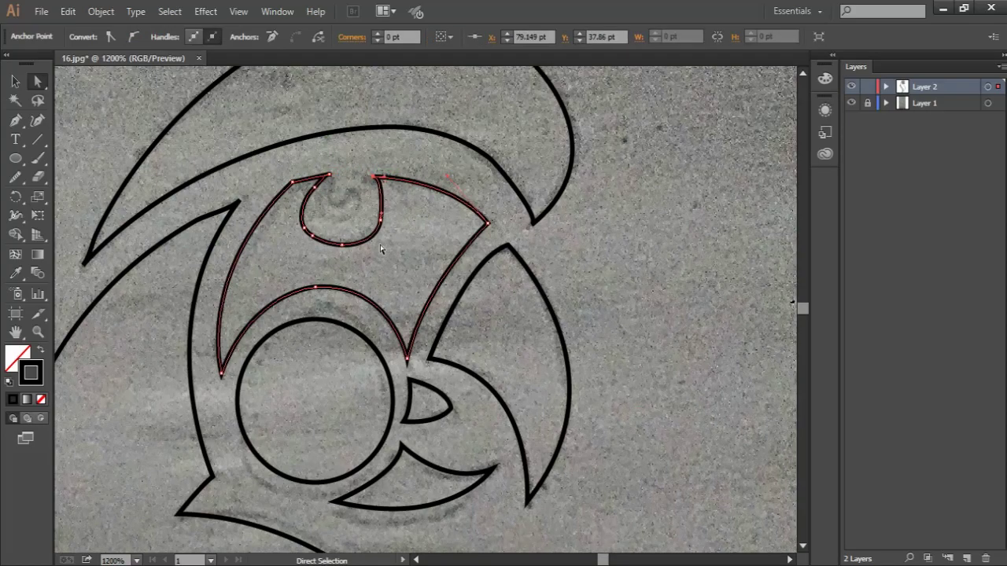
click(12, 181)
drag(388, 197, 380, 215)
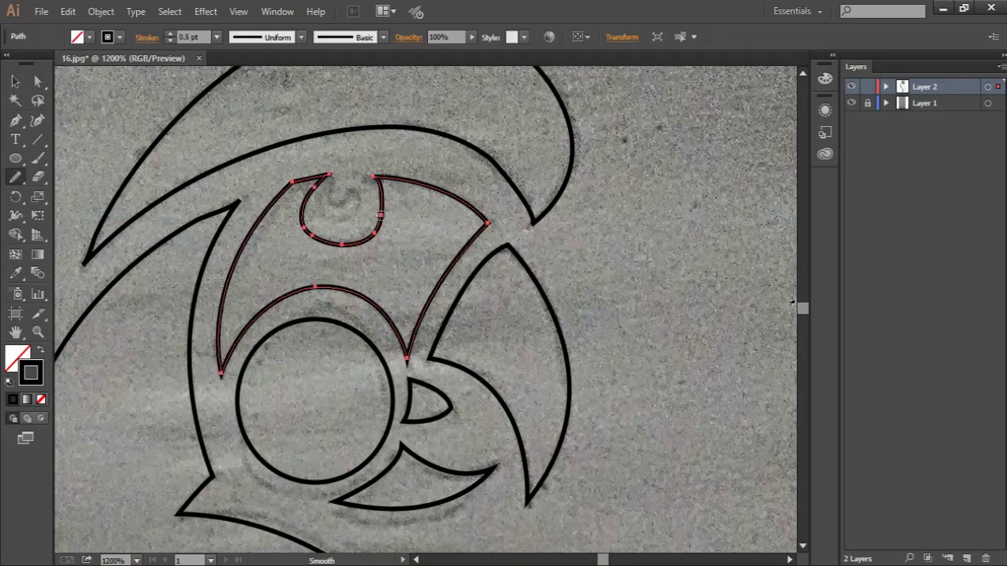
mouse_move(303, 199)
mouse_down()
mouse_move(321, 241)
mouse_move(382, 241)
mouse_up()
ctrl+click(405, 261)
scroll(425, 267, up, 3)
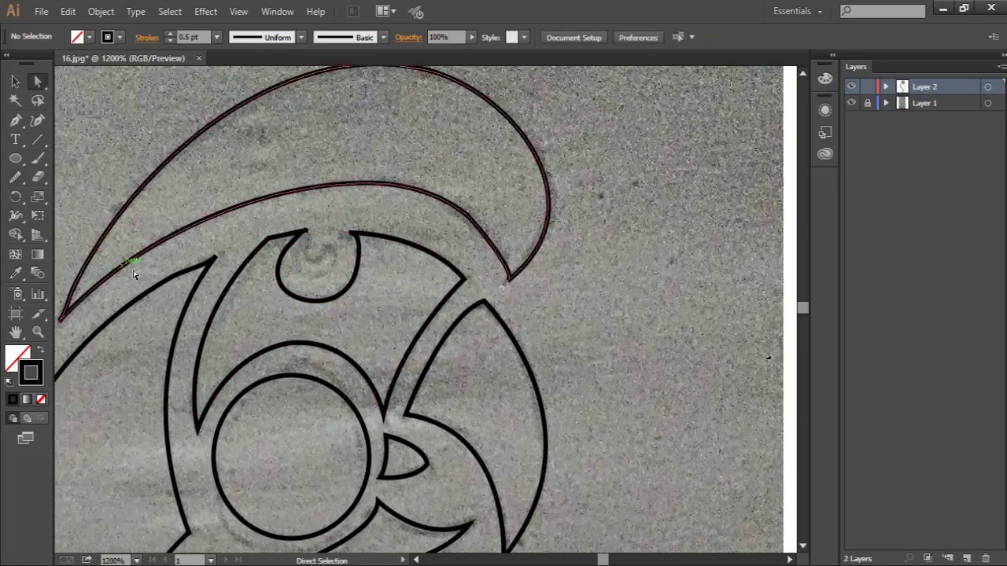
Step: Draw a small closed crescent outline inside the face notch
key(p)
mouse_move(312, 238)
mouse_down()
mouse_move(317, 292)
mouse_move(339, 262)
mouse_move(335, 249)
mouse_move(308, 270)
mouse_up()
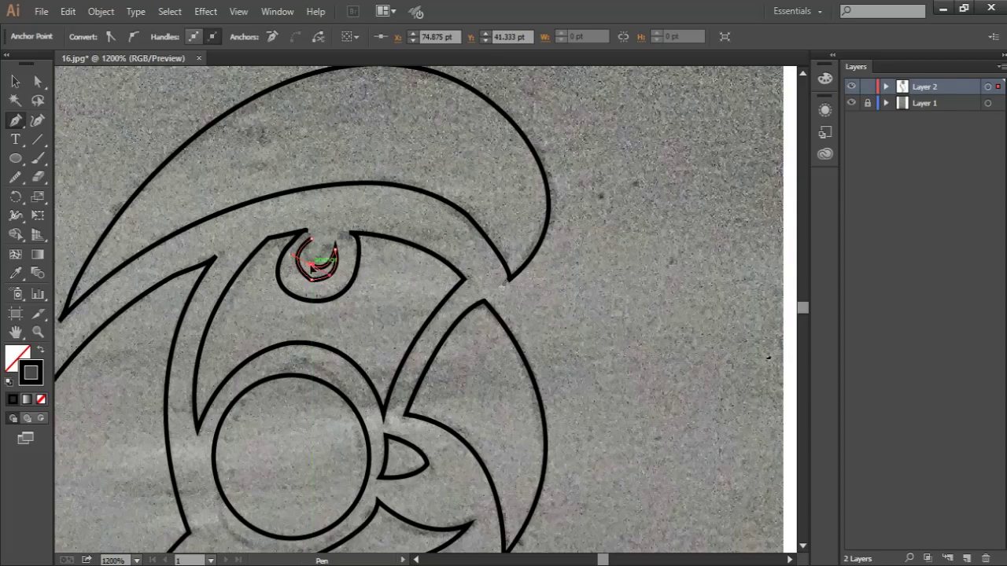
click(311, 236)
ctrl+click(360, 233)
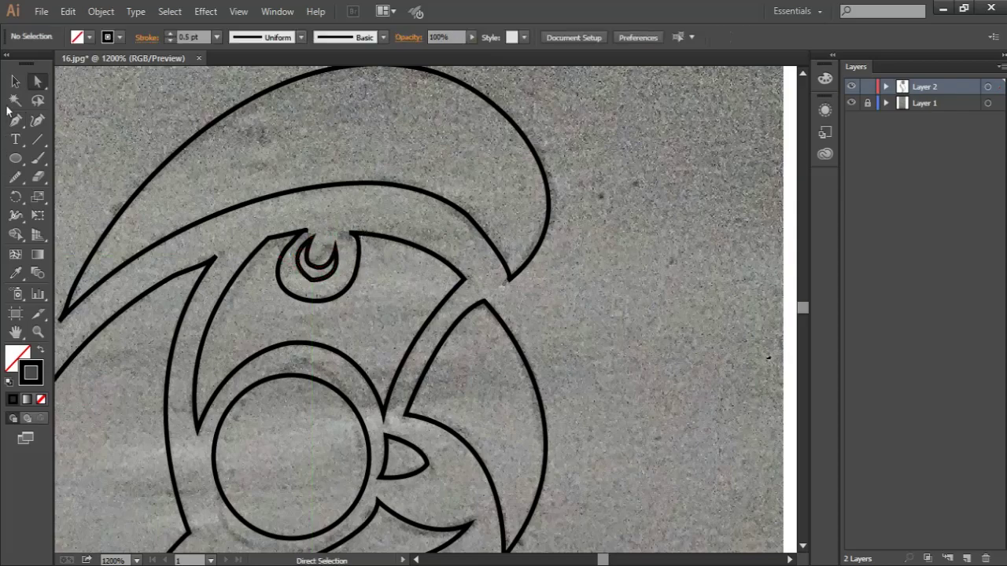
key(v)
key(ctrl+plus)
Step: Shift the eye crescent slightly right, then hide the reference photo on Layer 1
key(a)
click(288, 258)
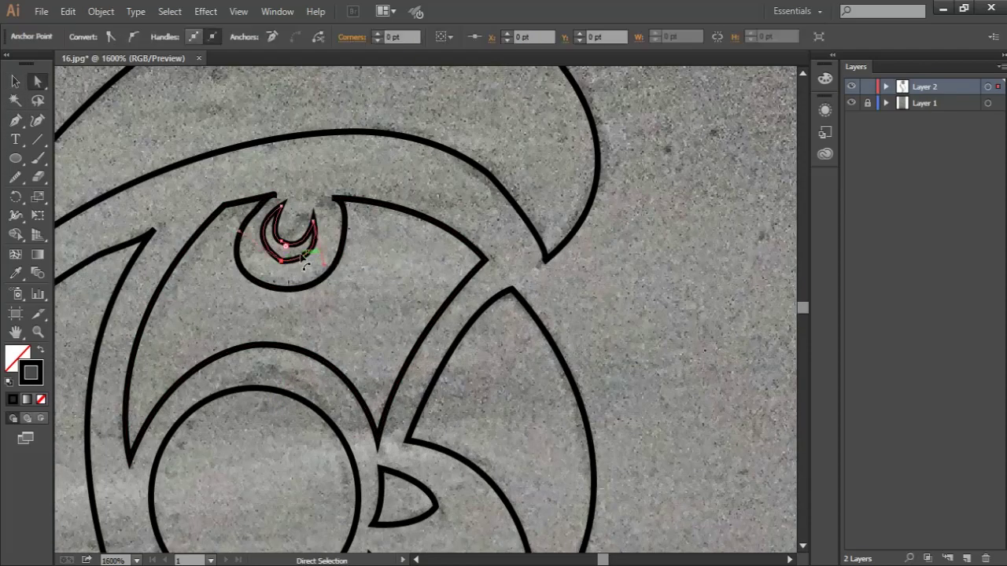
key(v)
click(242, 174)
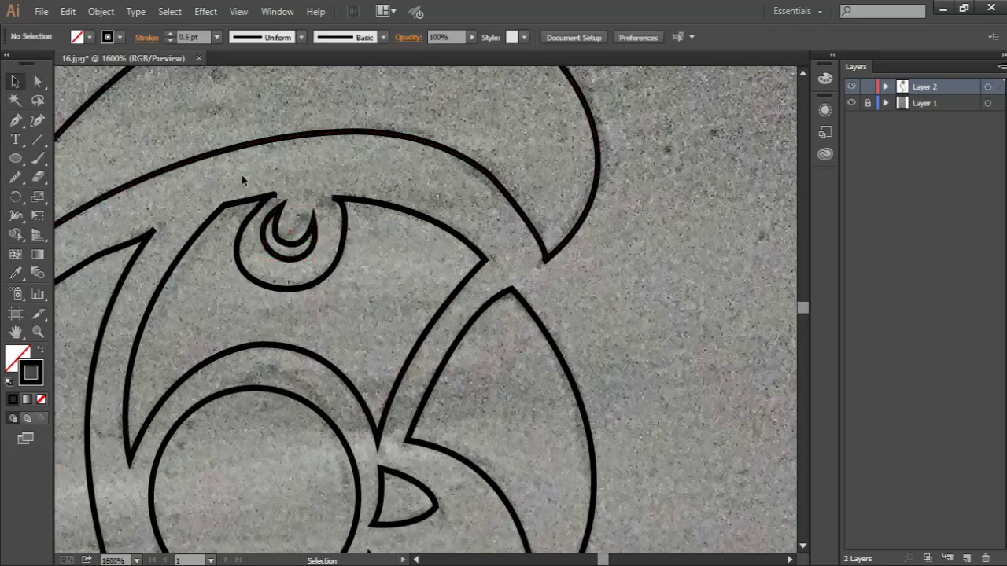
mouse_move(277, 246)
mouse_down()
mouse_move(289, 246)
mouse_move(288, 221)
mouse_up()
click(349, 180)
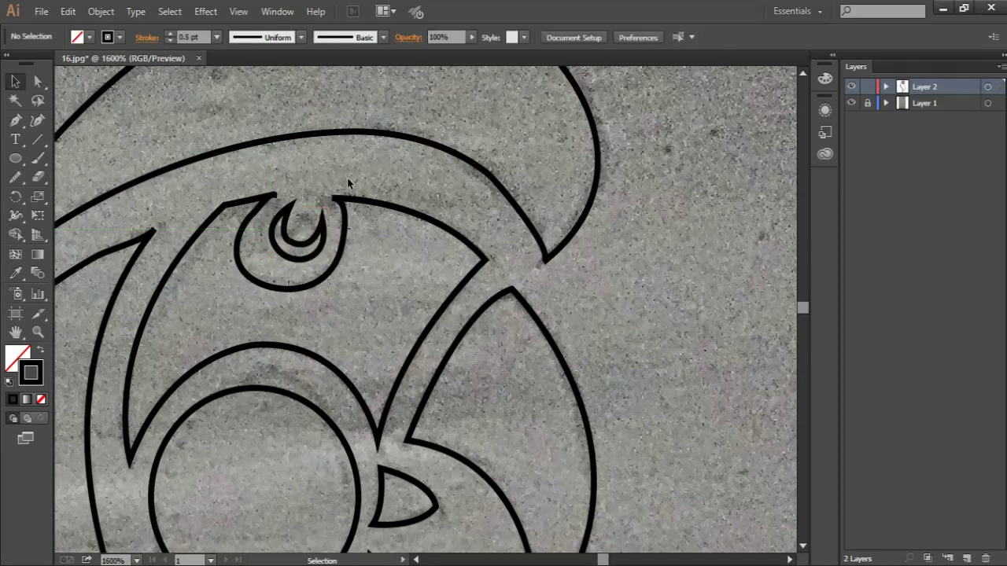
key(ctrl+0)
click(851, 103)
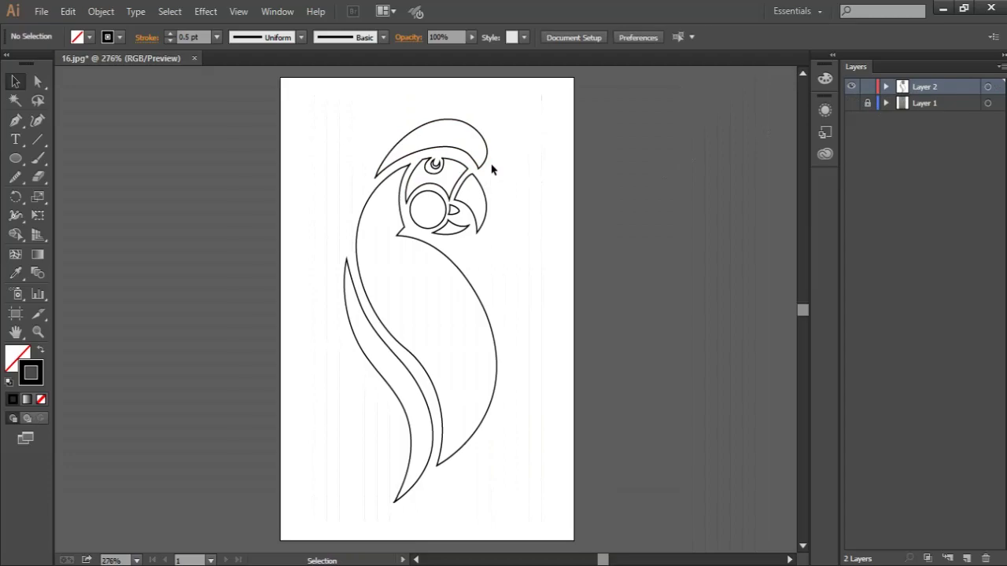
Step: Marquee-select the whole parrot and scale it down slightly with the bounding box
drag(257, 88, 621, 543)
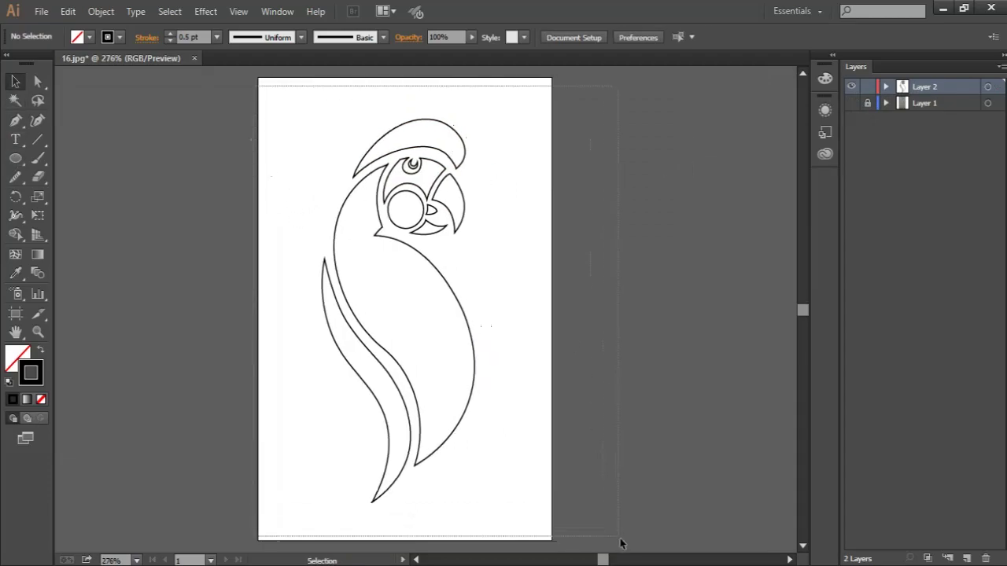
drag(476, 119, 472, 139)
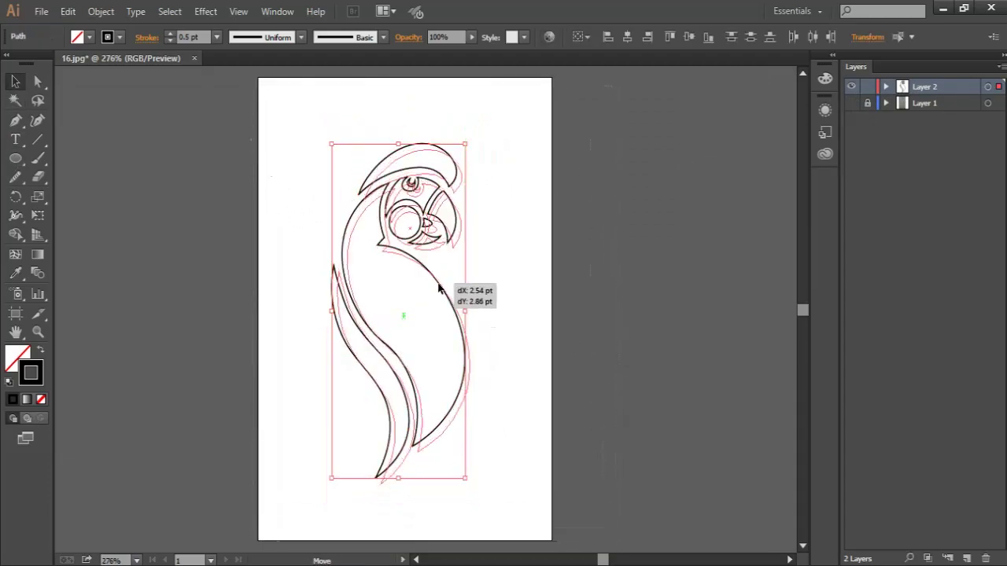
click(605, 251)
Step: Give every parrot outline a 0.2 pt stroke weight
drag(385, 260, 226, 140)
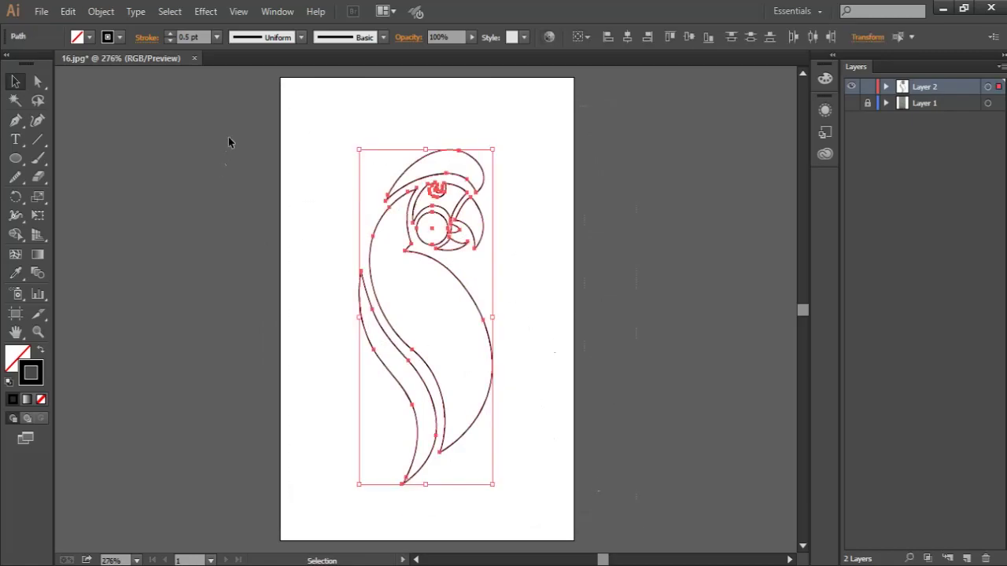
click(195, 37)
text(0.2)
key(Return)
click(262, 145)
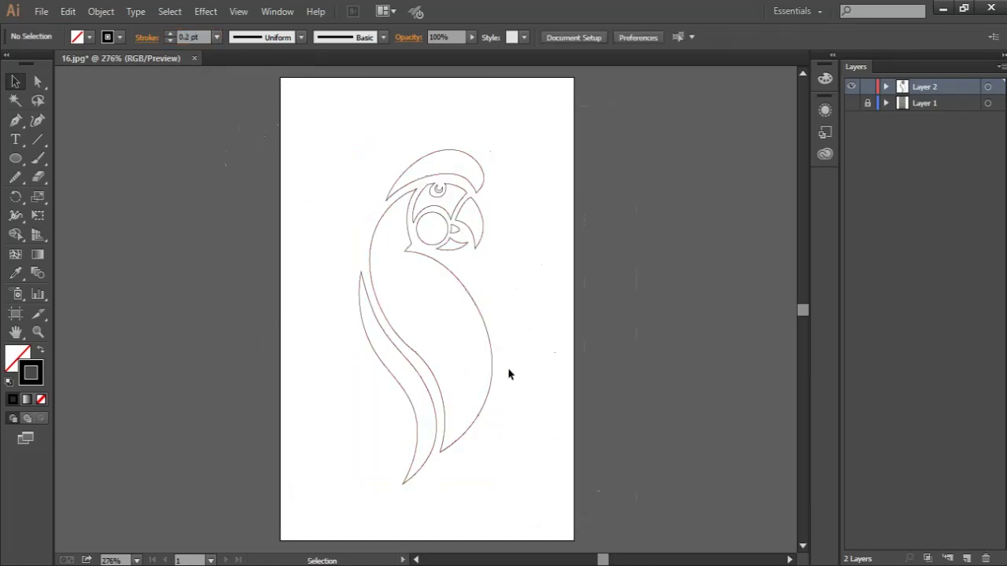
Step: Fill the body bright red with no outline, then eyedrop that red onto the crest
click(450, 298)
click(40, 349)
click(824, 78)
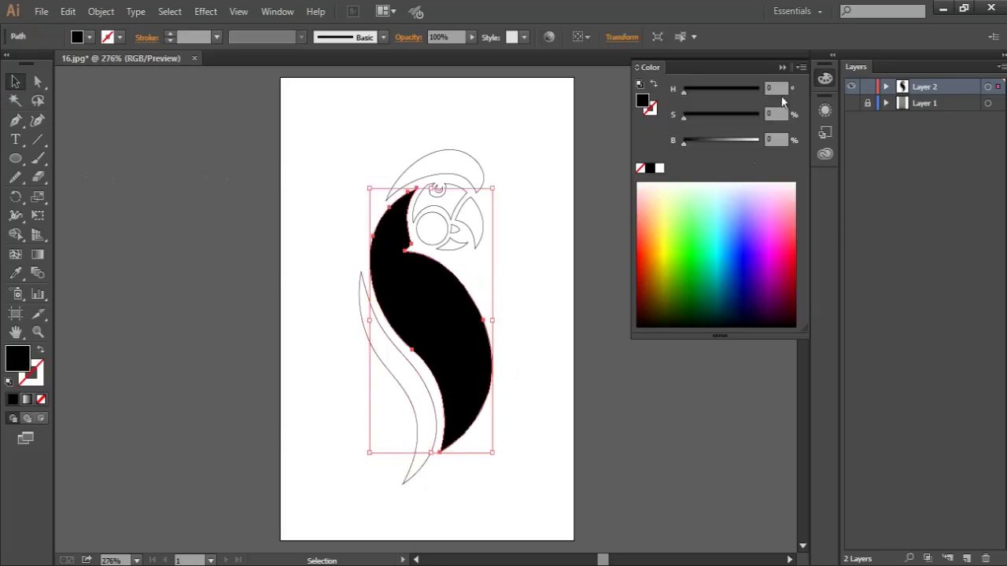
click(644, 243)
click(796, 262)
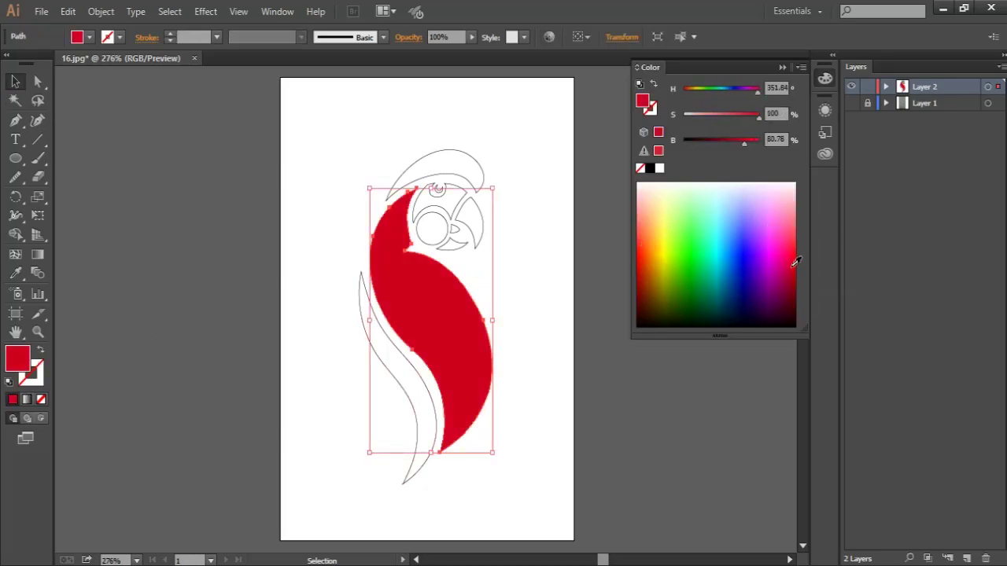
drag(751, 143, 761, 140)
click(490, 162)
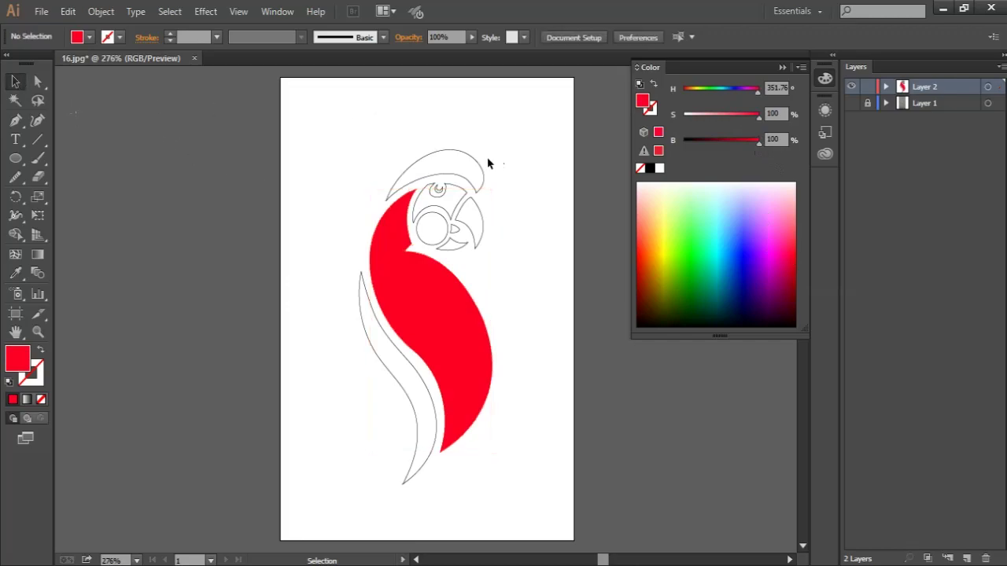
key(i)
click(485, 366)
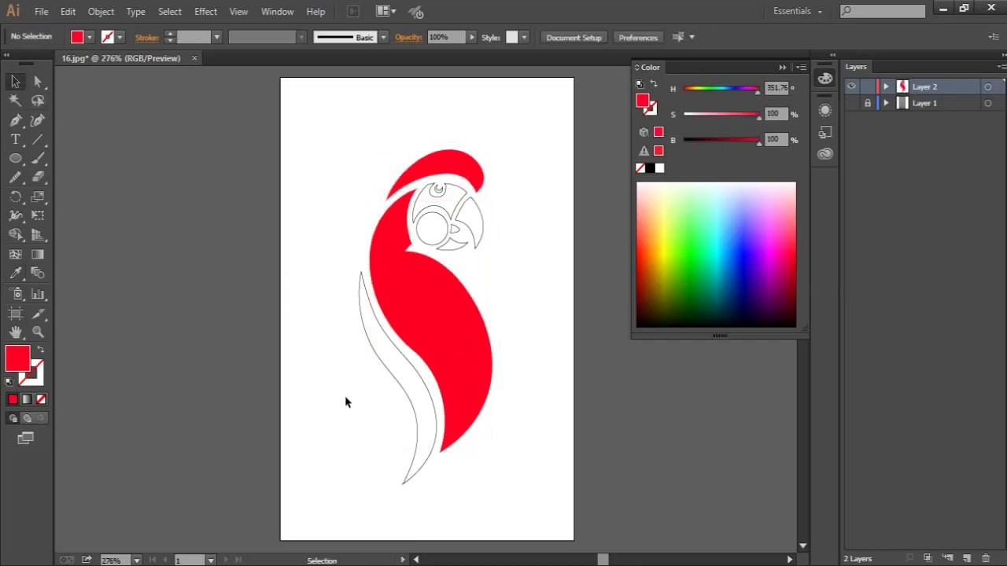
Step: Fill the long tail feather light cyan with no outline
click(402, 393)
click(44, 350)
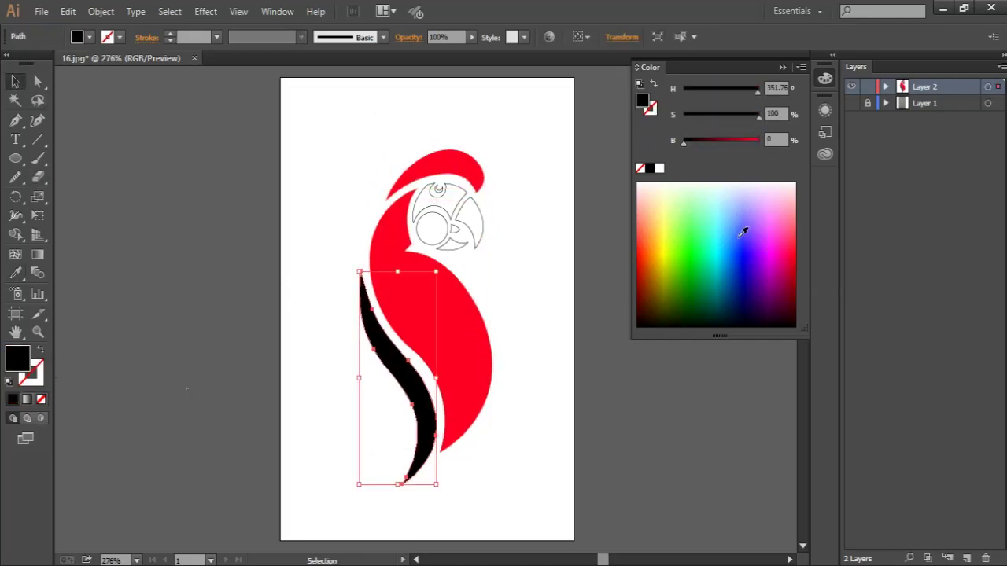
drag(742, 232, 719, 233)
drag(748, 122, 731, 118)
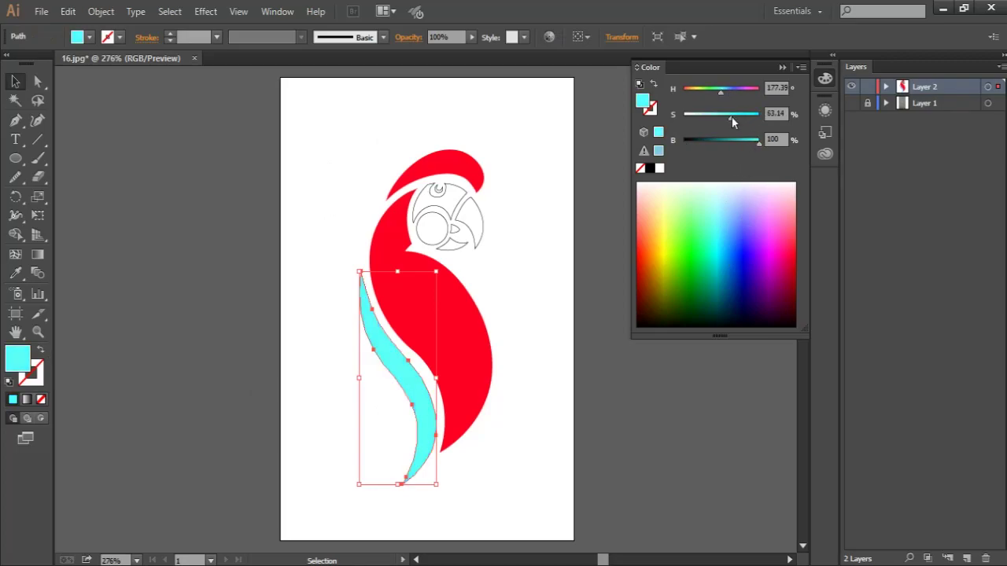
click(302, 327)
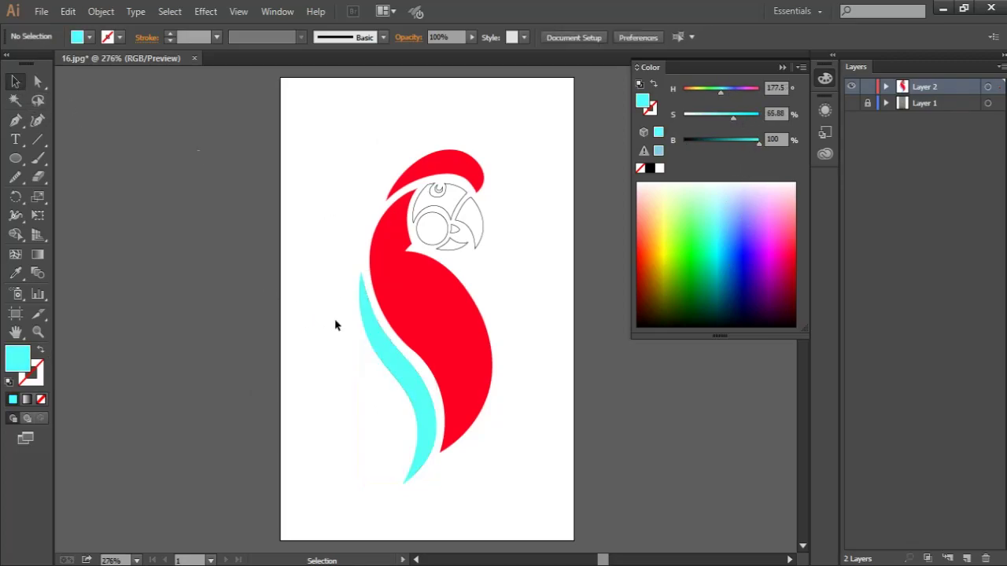
scroll(520, 249, up, 3)
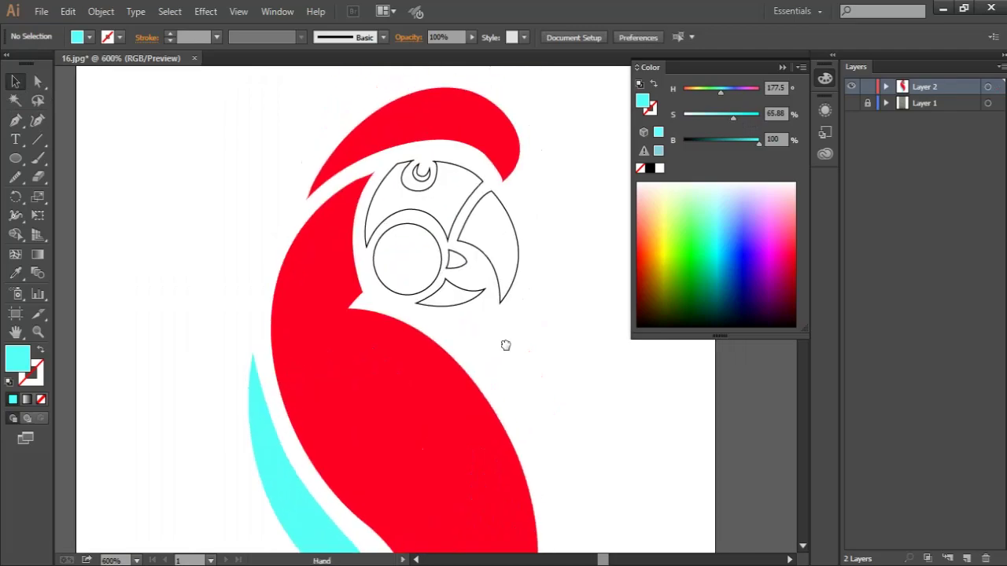
Step: Colour the upper beak dark grey and eyedrop the same grey onto the lower beak
click(499, 272)
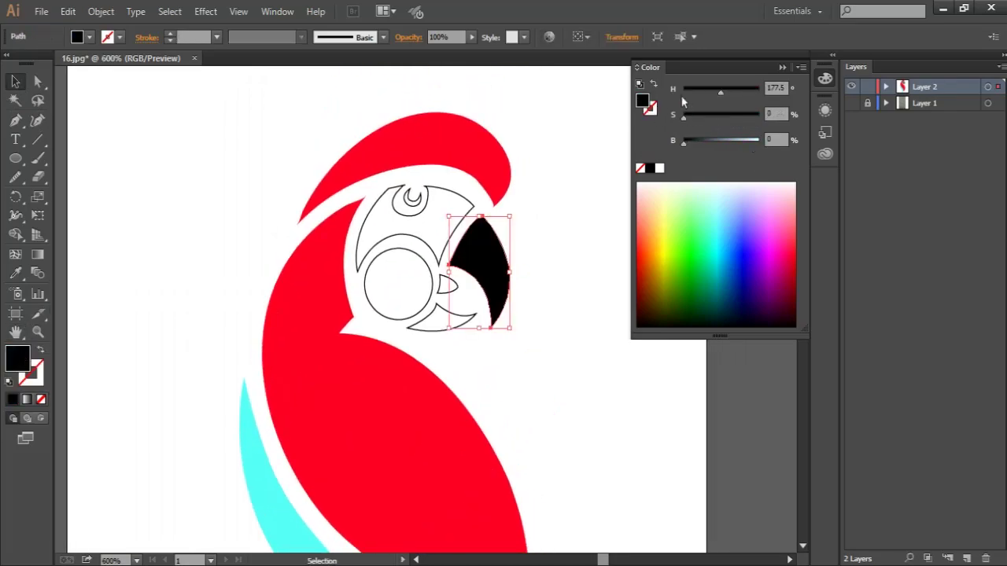
drag(689, 141, 704, 141)
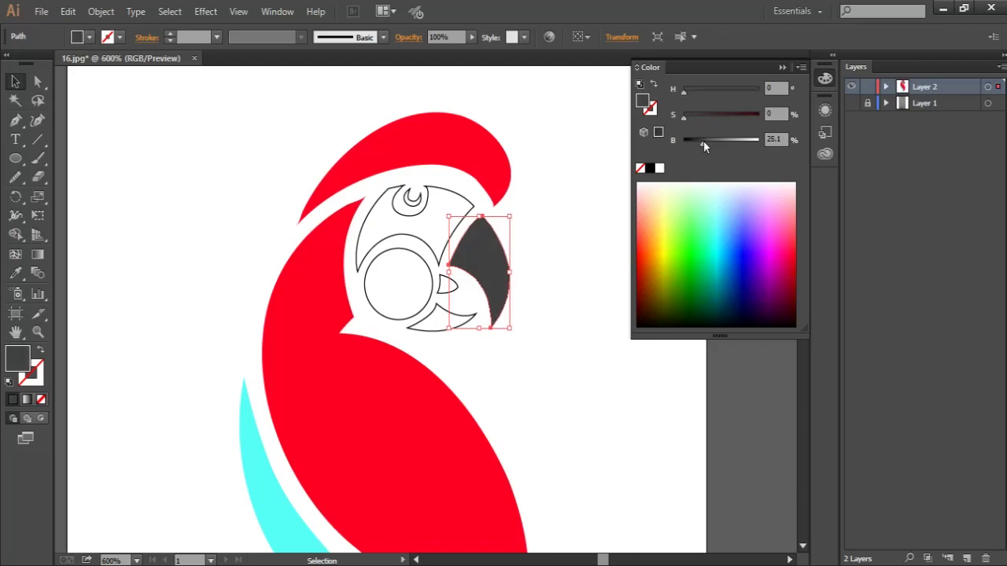
click(452, 336)
key(i)
click(483, 252)
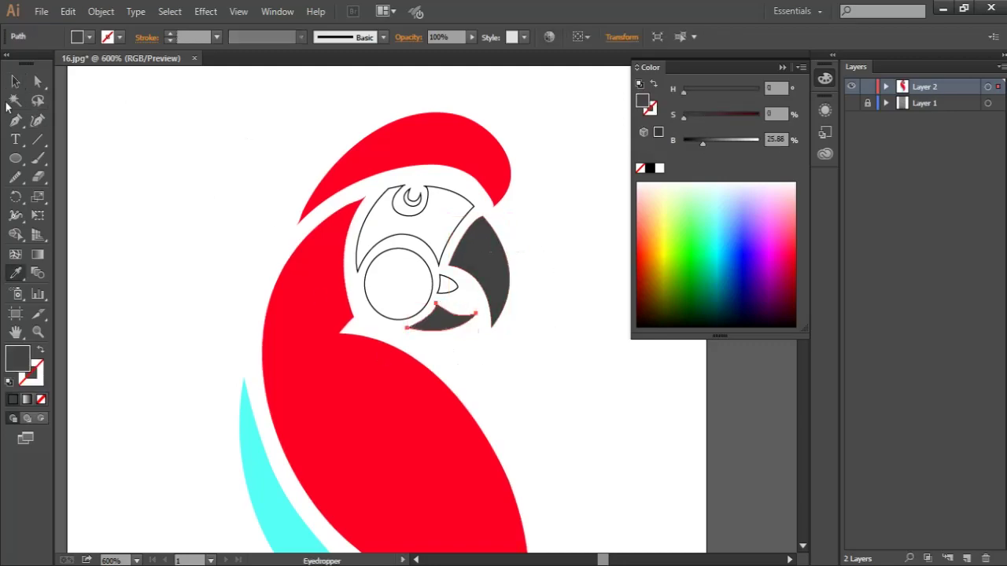
key(v)
click(447, 283)
Step: Fill the tongue and the large cheek circle mid grey with no outline
key(shift+x)
click(724, 142)
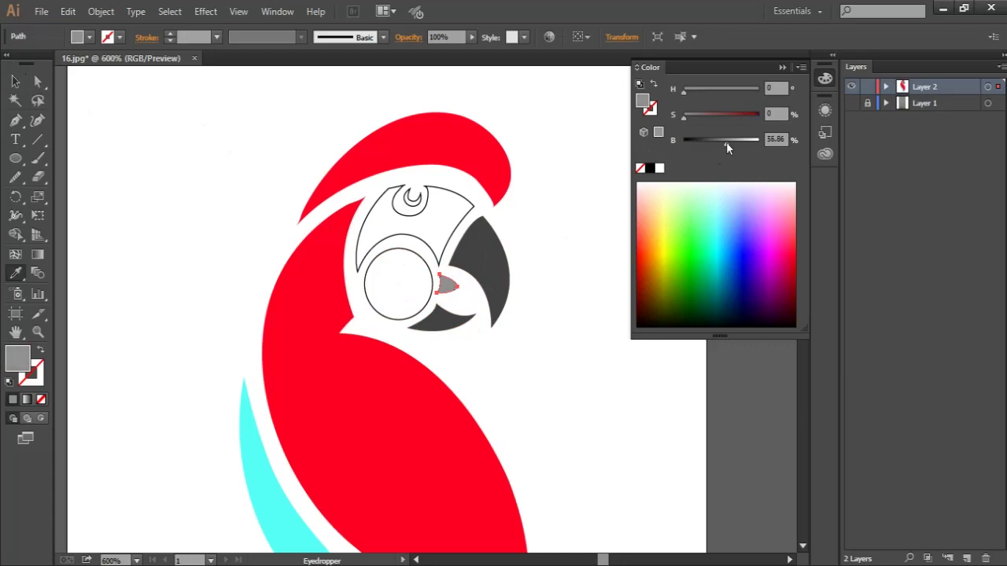
click(131, 117)
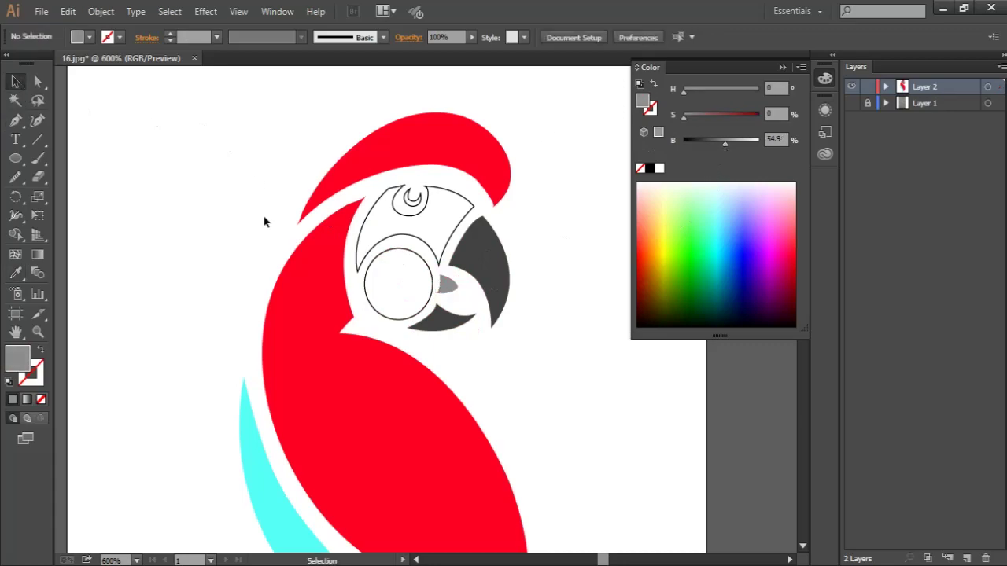
click(427, 306)
key(shift+x)
drag(709, 143, 725, 141)
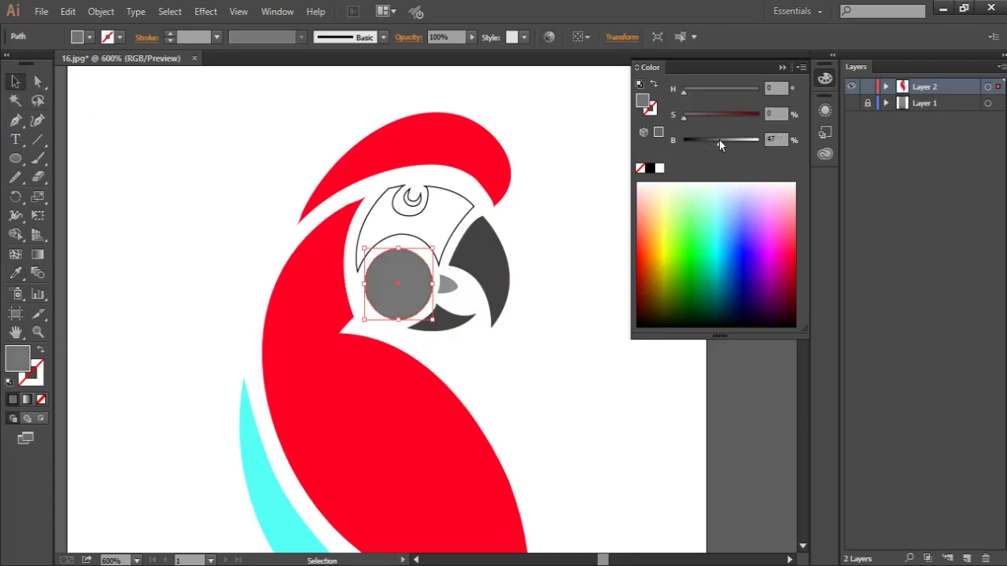
Step: Fill the face patch pale grey, keeping the cheek circle mid grey
click(439, 200)
key(i)
click(397, 309)
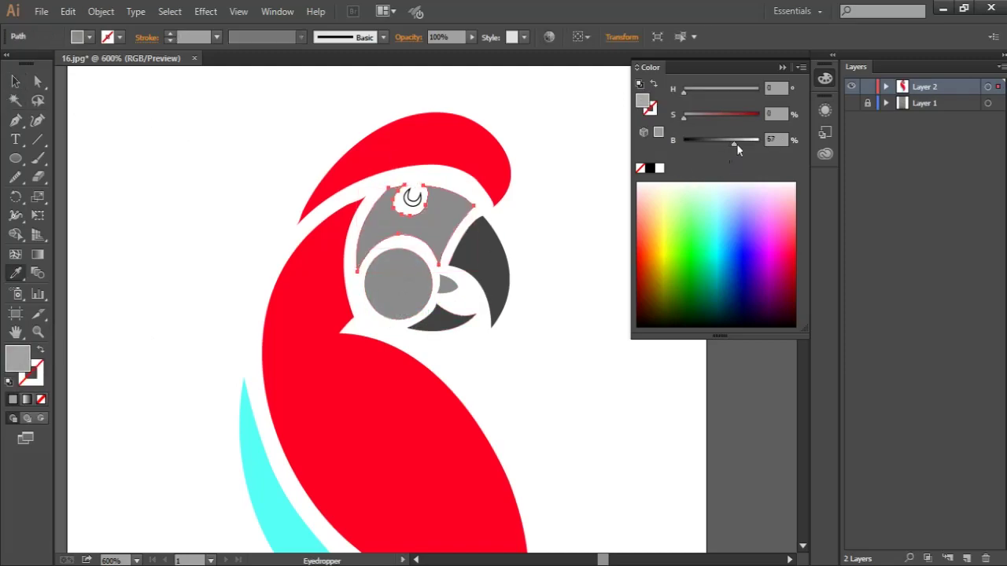
drag(735, 144, 745, 144)
key(v)
click(252, 262)
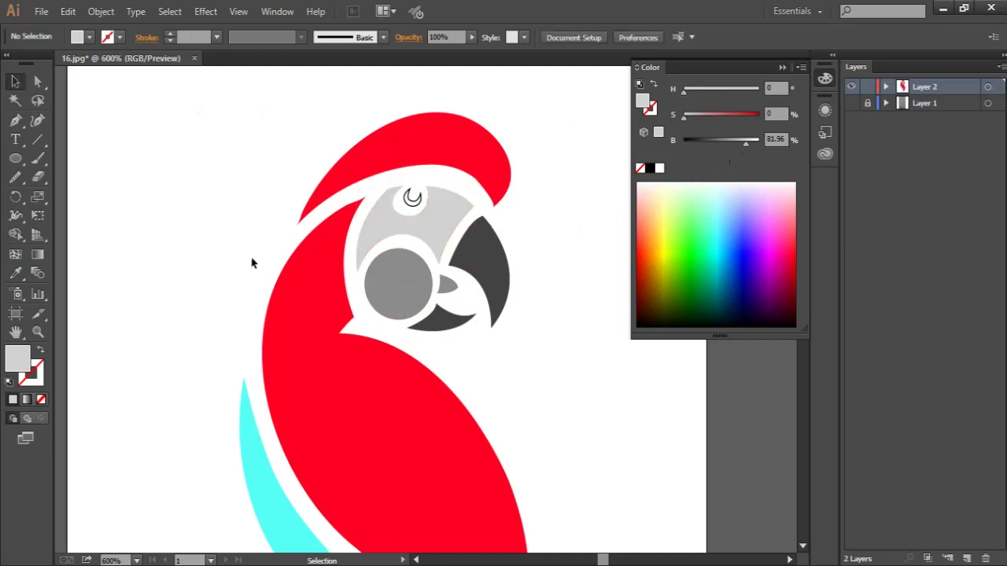
click(417, 297)
drag(721, 147, 749, 142)
key(ctrl+z)
click(587, 261)
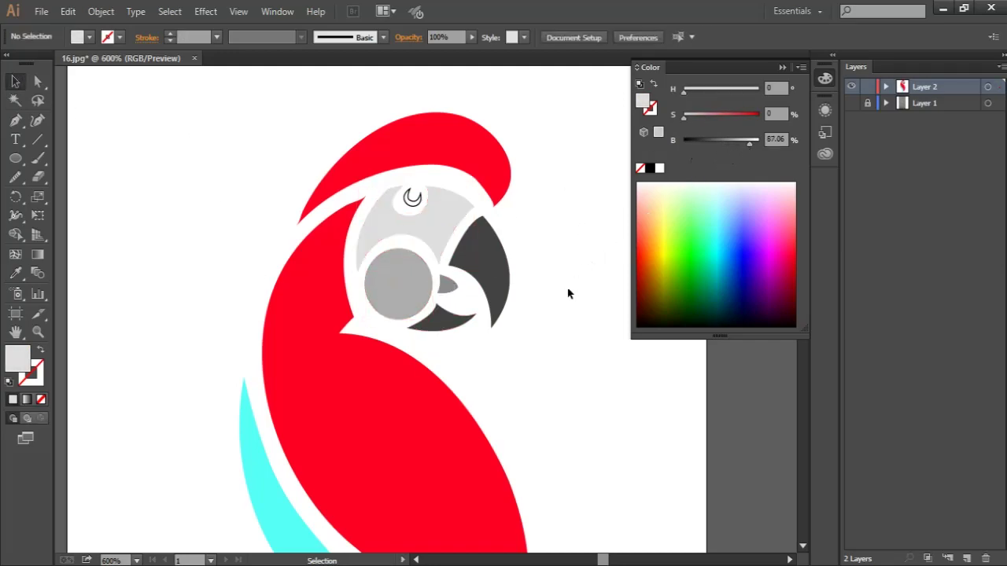
key(ctrl+plus)
Step: Draw a small circle eye in the white patch and fill it with the beak's dark grey
scroll(439, 152, up, 2)
key(v)
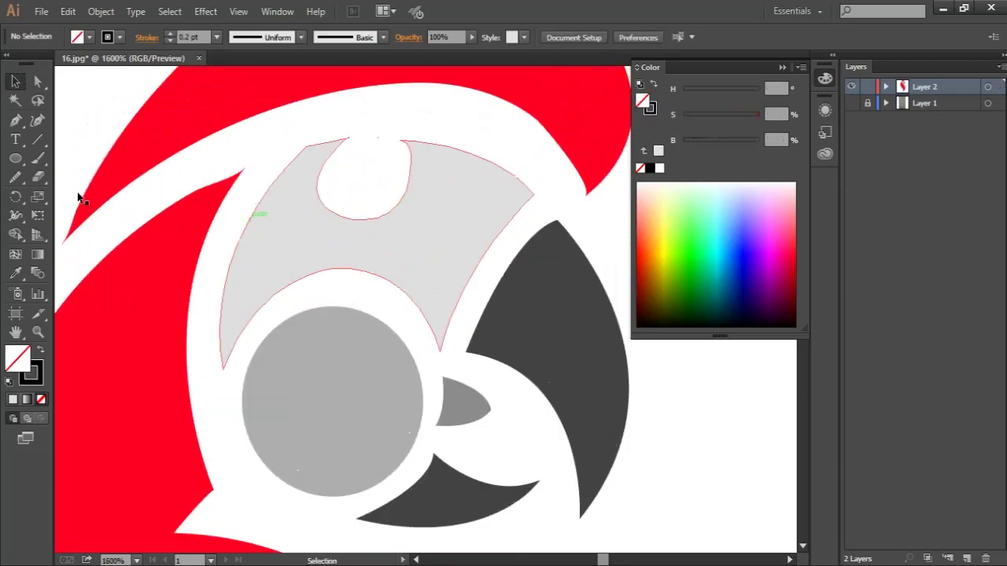
click(16, 158)
click(82, 195)
mouse_move(364, 171)
mouse_down()
mouse_move(391, 198)
mouse_move(369, 173)
mouse_up()
key(v)
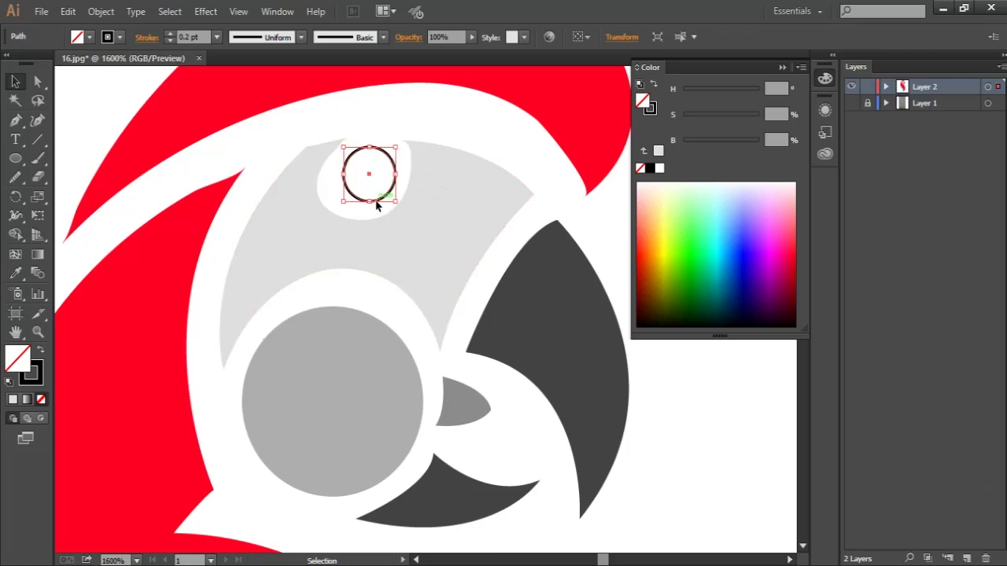
click(37, 353)
key(i)
click(504, 315)
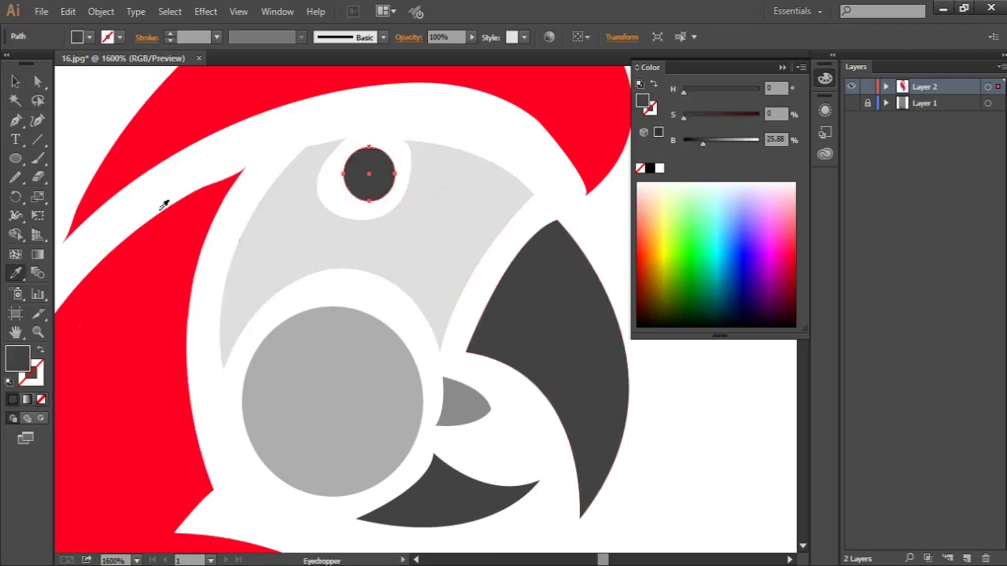
click(398, 155)
Step: Draw a curved Pen path at the eye's top for the highlight
key(ctrl+plus)
scroll(377, 174, up, 3)
key(p)
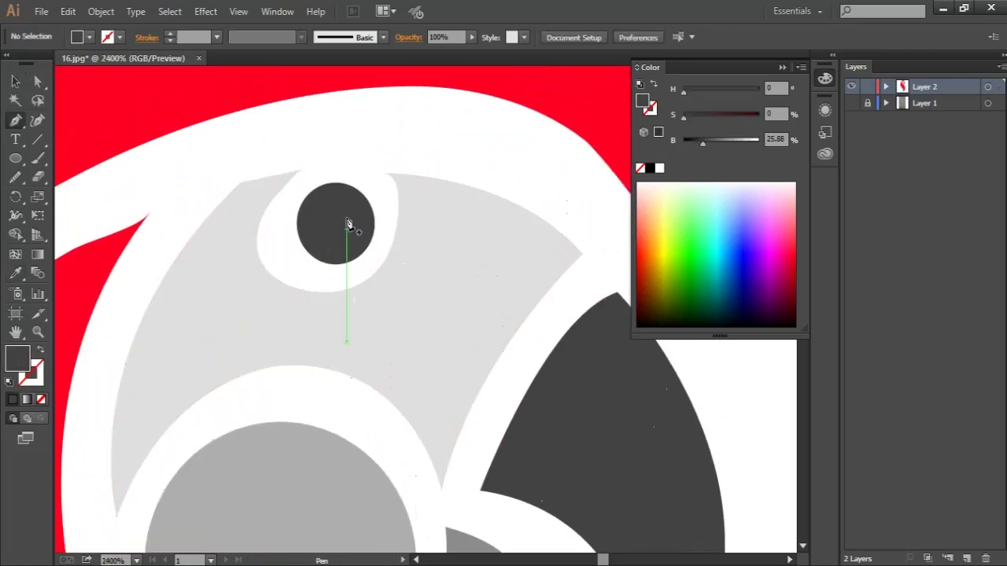
click(358, 192)
mouse_move(365, 214)
mouse_down()
mouse_move(386, 220)
mouse_move(346, 227)
mouse_up()
key(ctrl+z)
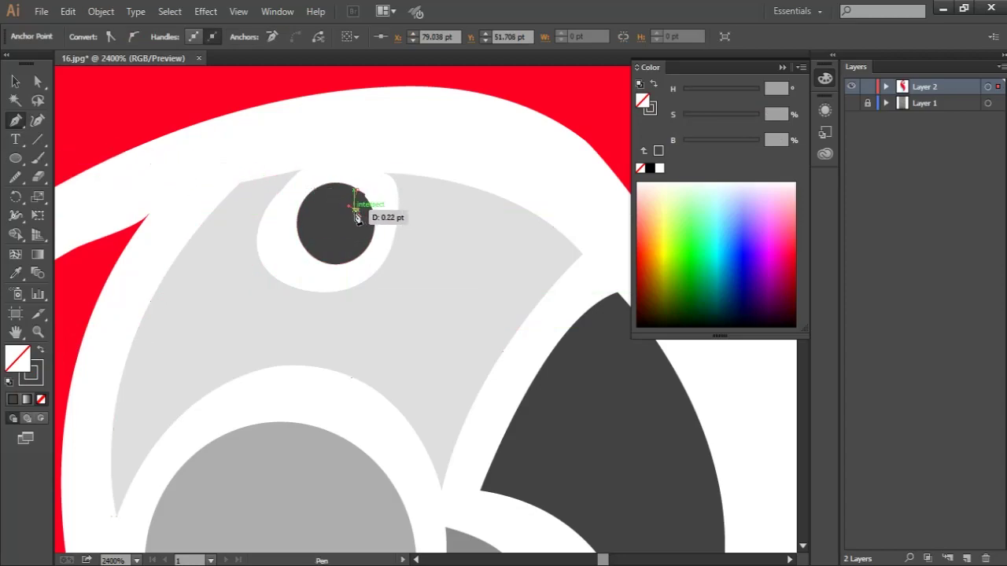
drag(383, 202, 368, 223)
ctrl+click(254, 131)
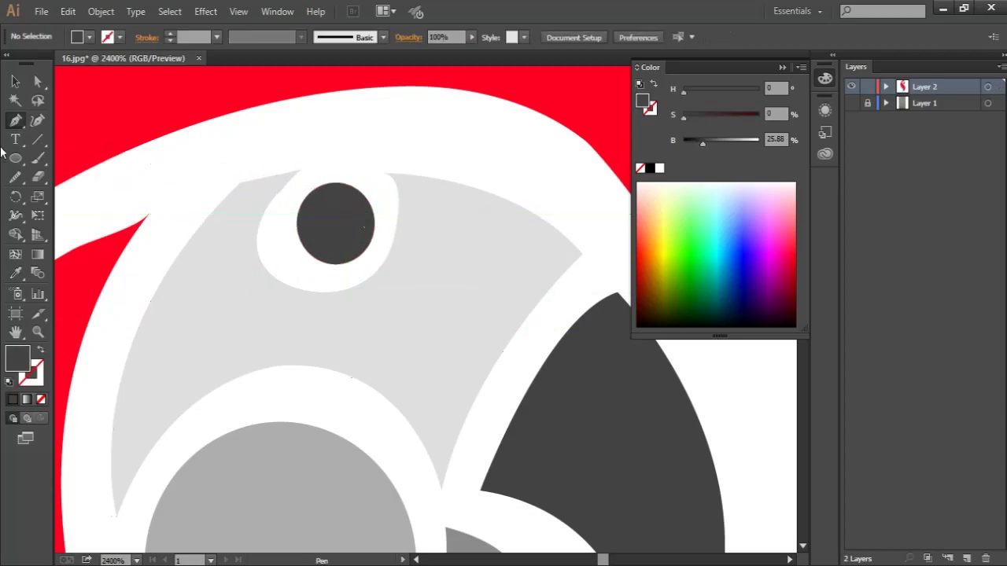
Step: Draw a small outline circle over the eye's top edge
key(v)
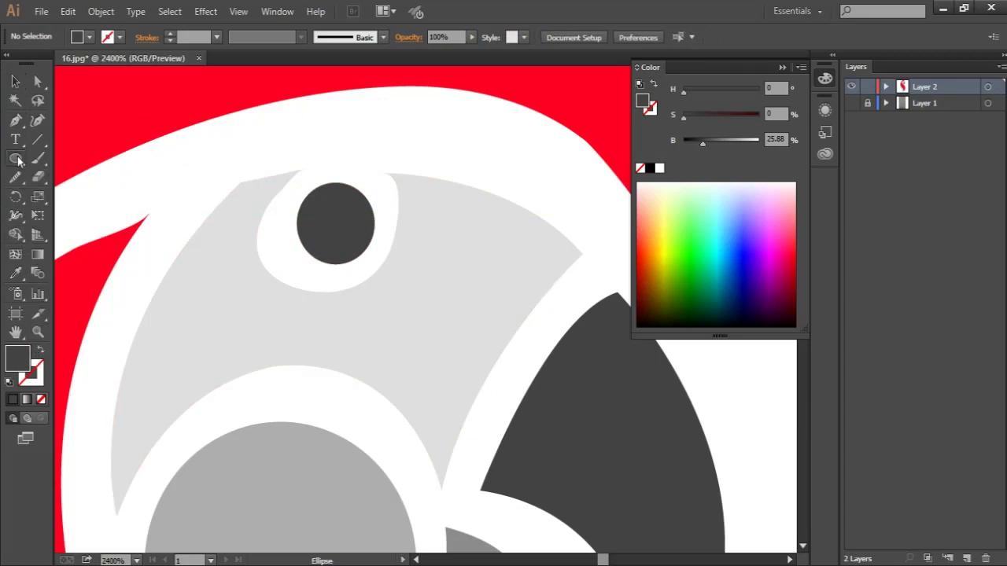
click(16, 158)
drag(335, 167, 356, 188)
click(41, 352)
key(v)
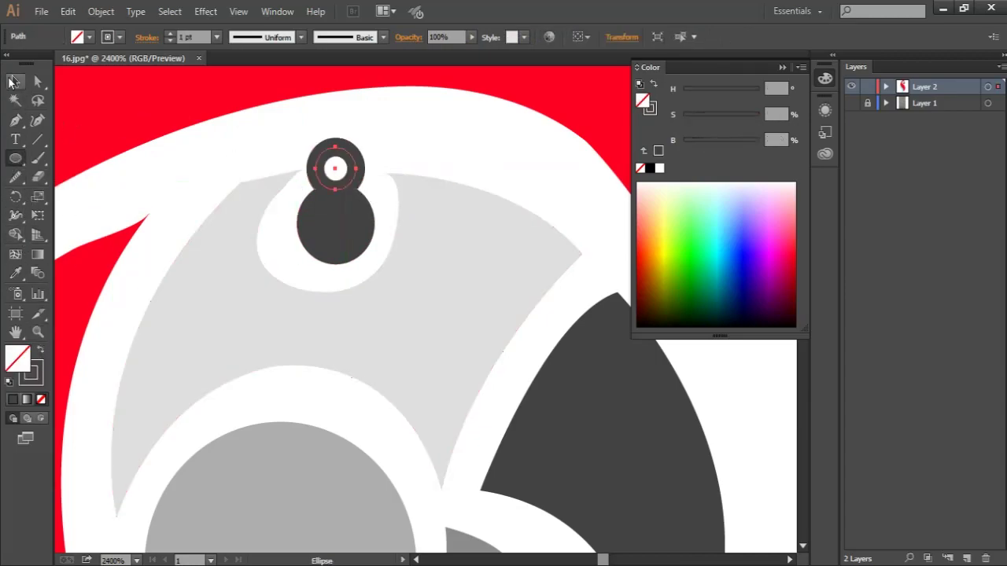
drag(584, 197, 118, 512)
Step: Turn the eye into a thin outline ring and give the small ring a 0.1 pt stroke
click(40, 353)
key(ctrl+shift+a)
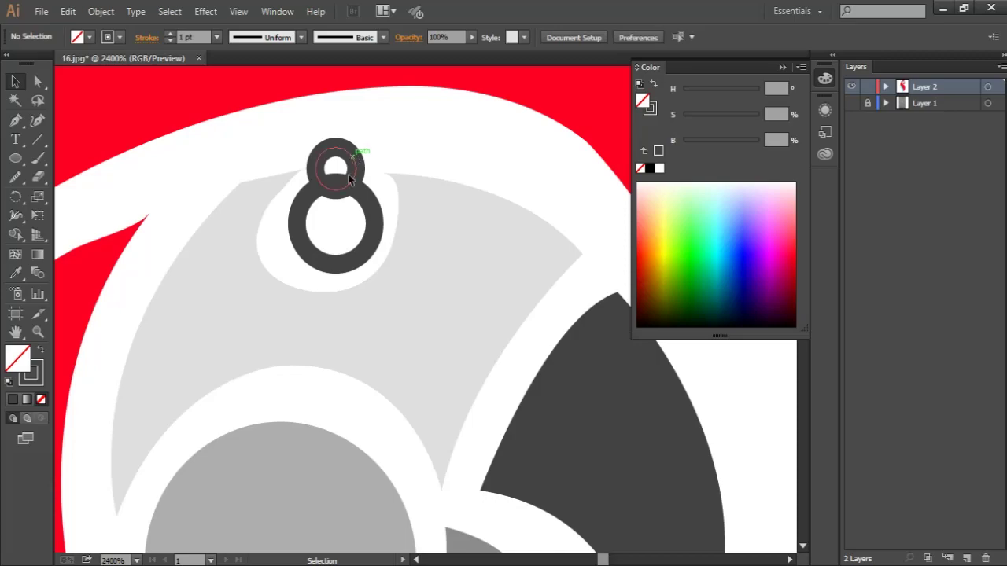
click(306, 218)
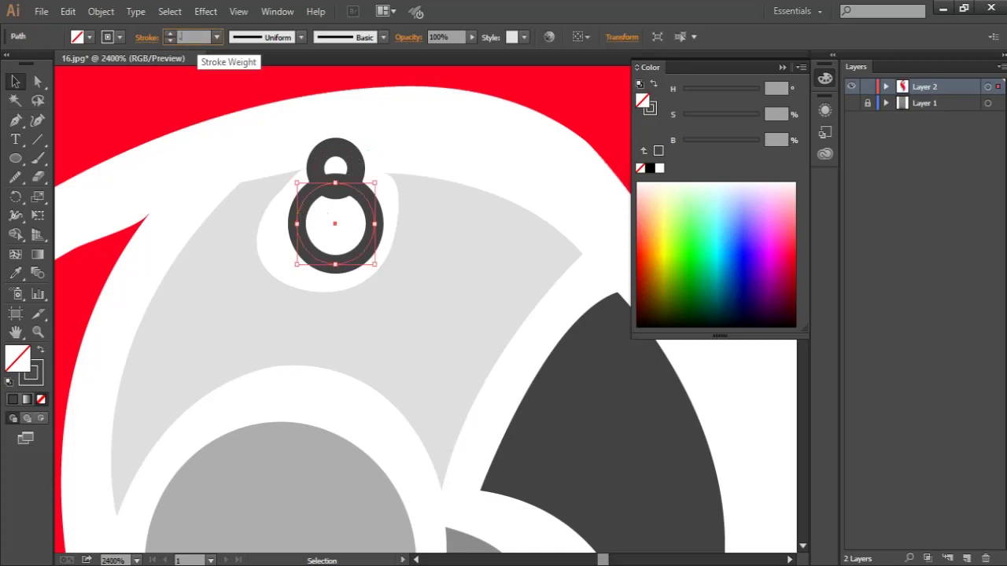
click(195, 37)
text(0.)
key(Return)
click(456, 83)
click(336, 150)
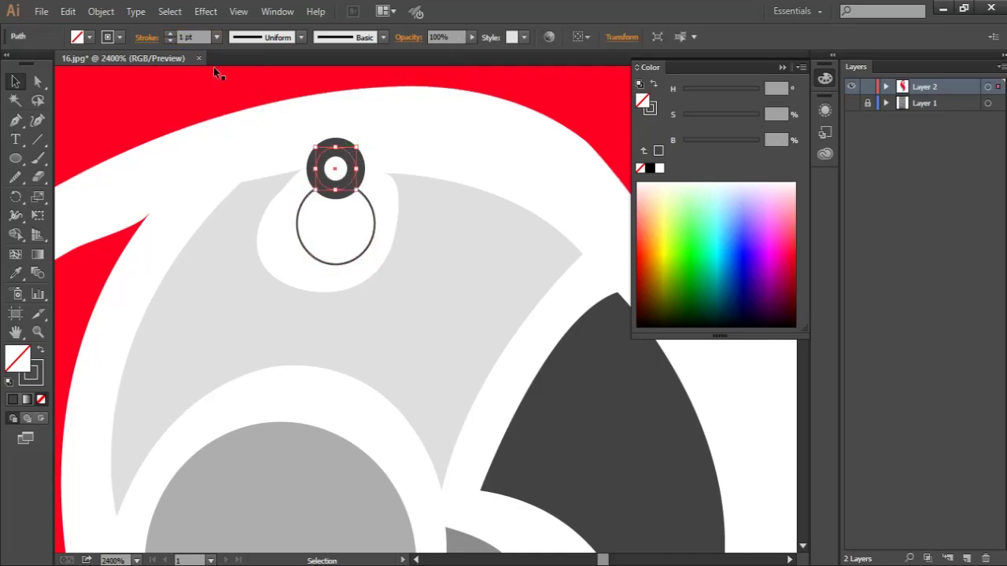
text(0.1)
key(Return)
drag(335, 169, 358, 203)
click(281, 142)
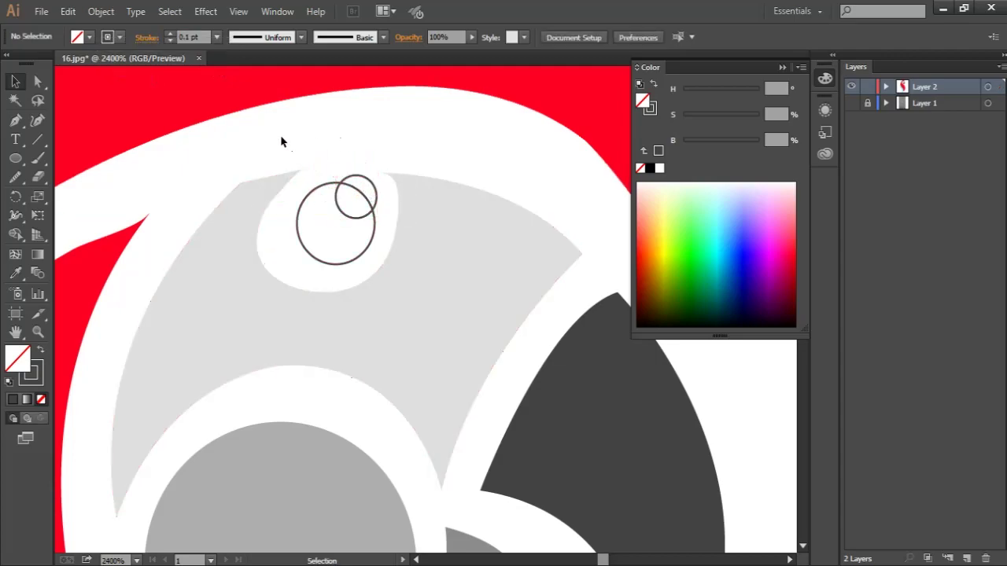
Step: Use Shape Builder to remove the small circle's arc outside the eye
click(376, 336)
click(15, 234)
alt+click(369, 193)
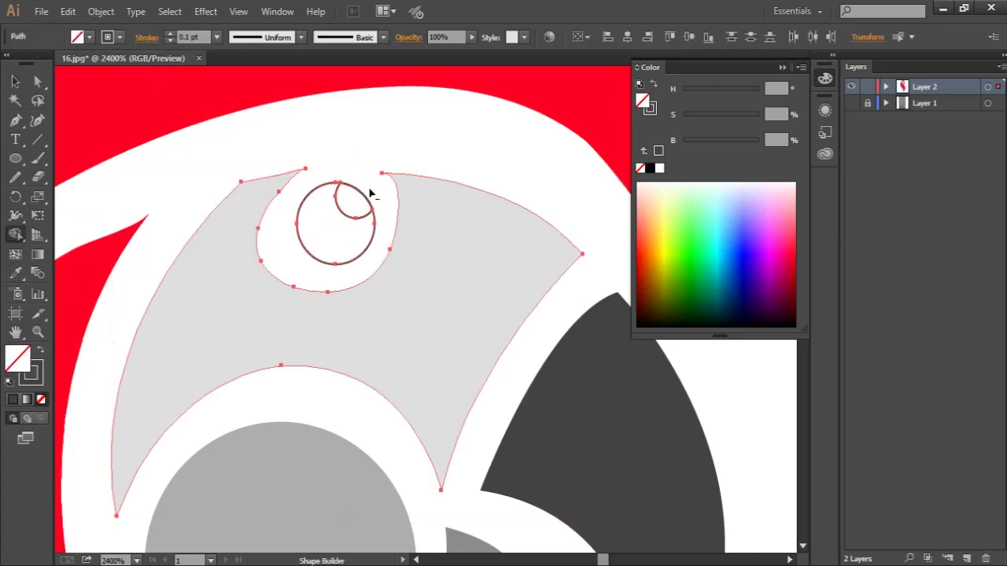
key(v)
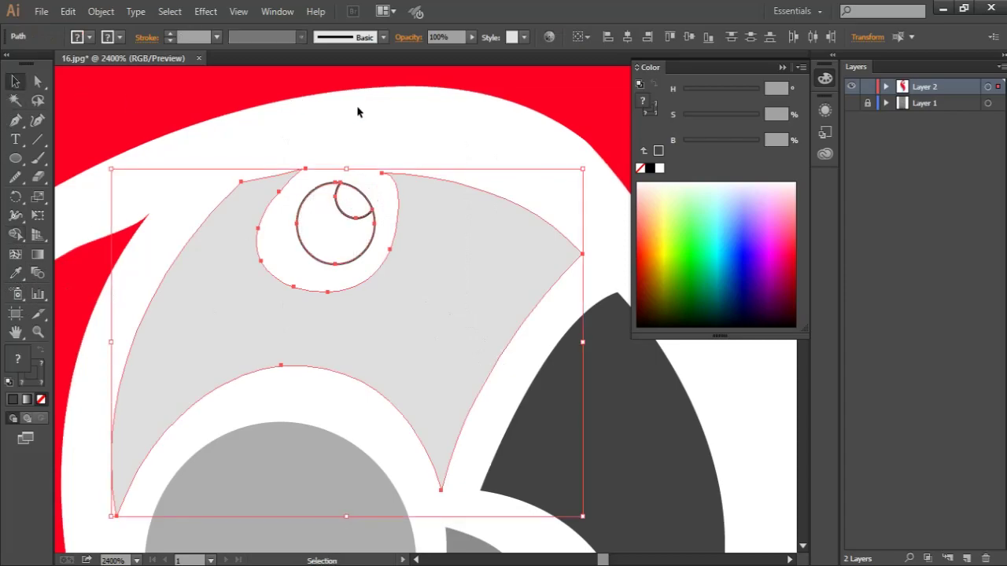
click(359, 105)
Step: Fill the eye with dark grey and the highlight piece with the face's light grey
click(367, 255)
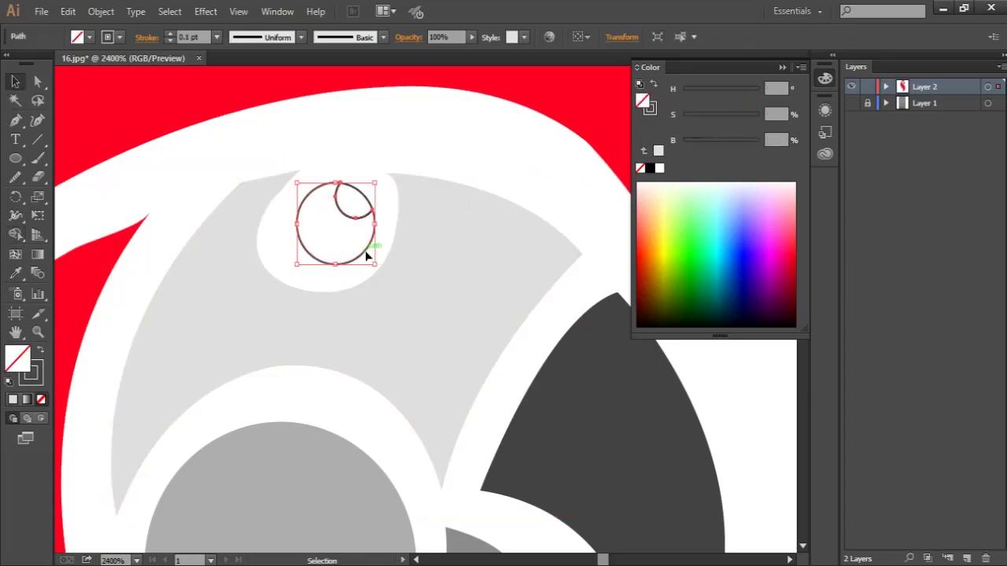
click(40, 356)
key(i)
click(604, 413)
click(15, 81)
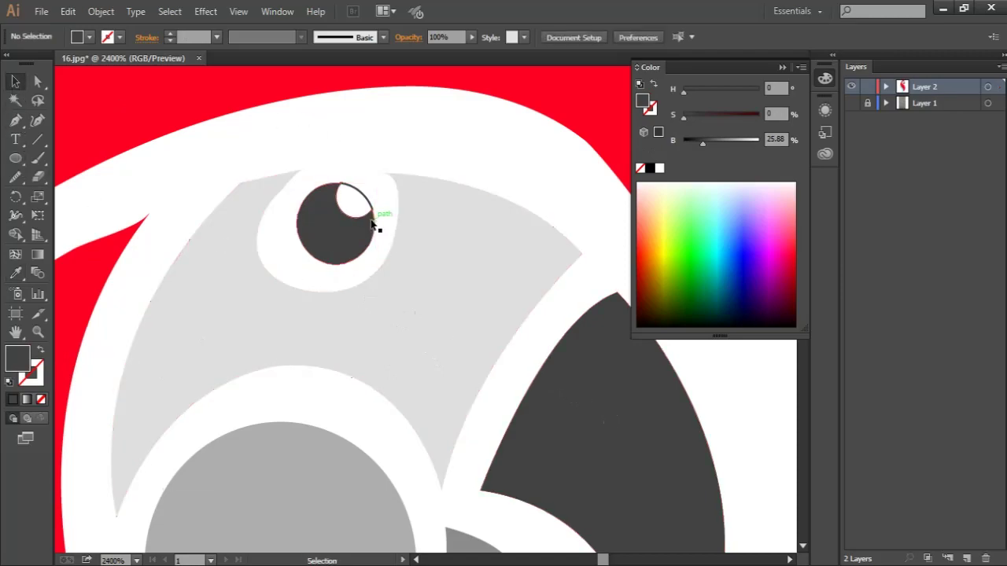
click(361, 198)
click(39, 354)
key(i)
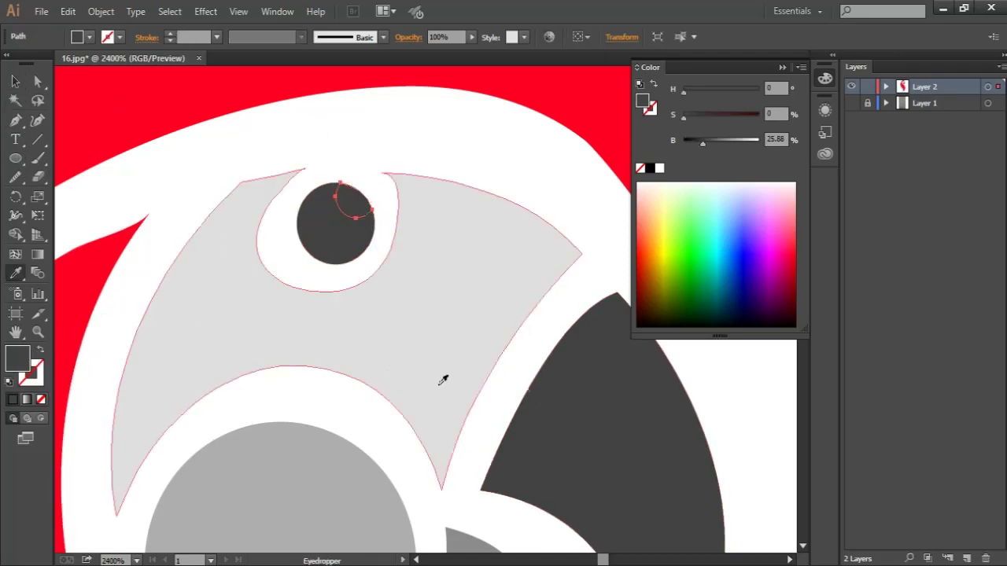
click(445, 373)
key(v)
click(341, 155)
Step: Make the eye highlight pure white
key(ctrl+minus)
key(ctrl+minus)
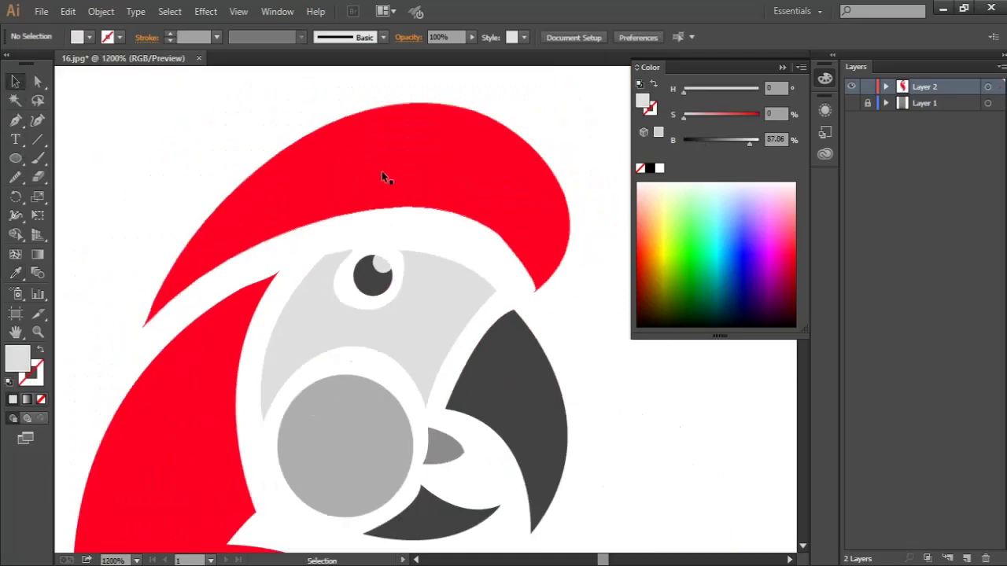
click(385, 266)
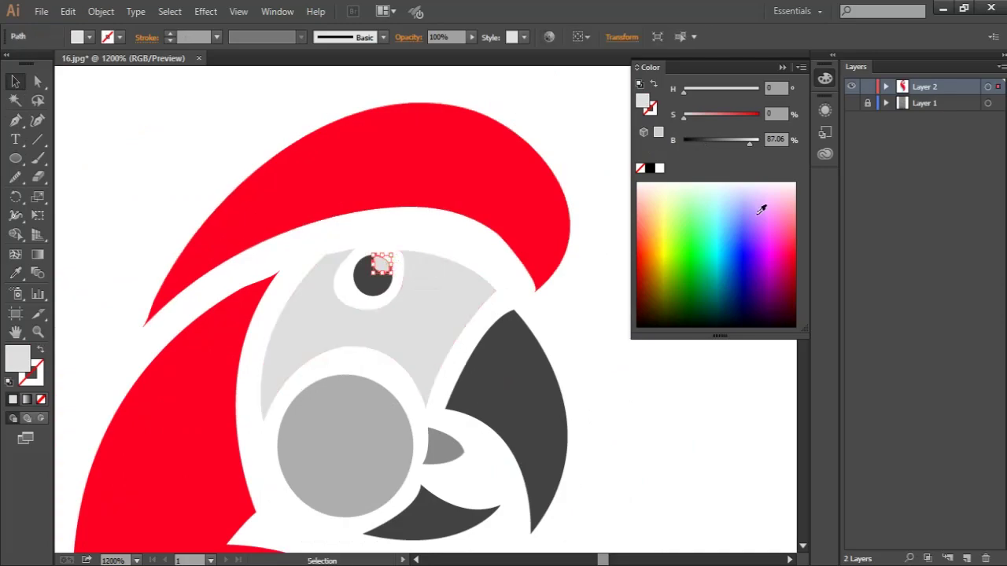
click(752, 149)
click(647, 411)
scroll(407, 337, up, 2)
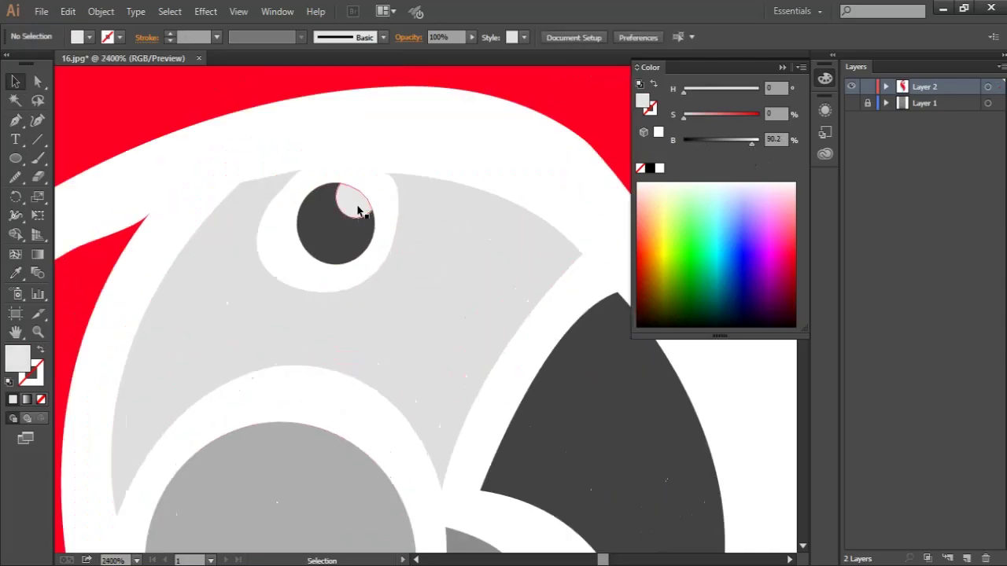
click(355, 201)
click(408, 128)
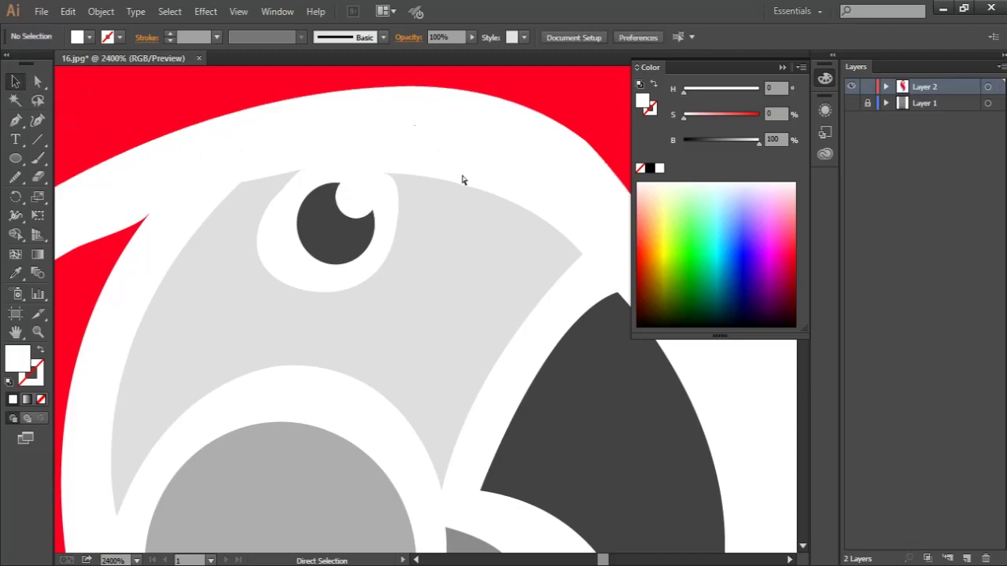
Step: Smooth the jagged face edge around the eye
key(a)
click(281, 193)
click(15, 178)
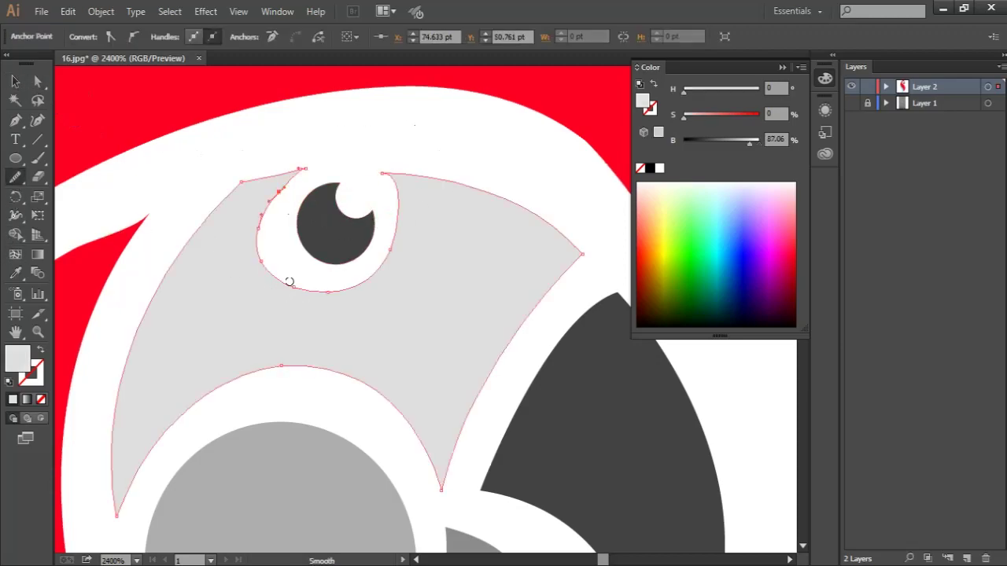
drag(260, 223, 290, 182)
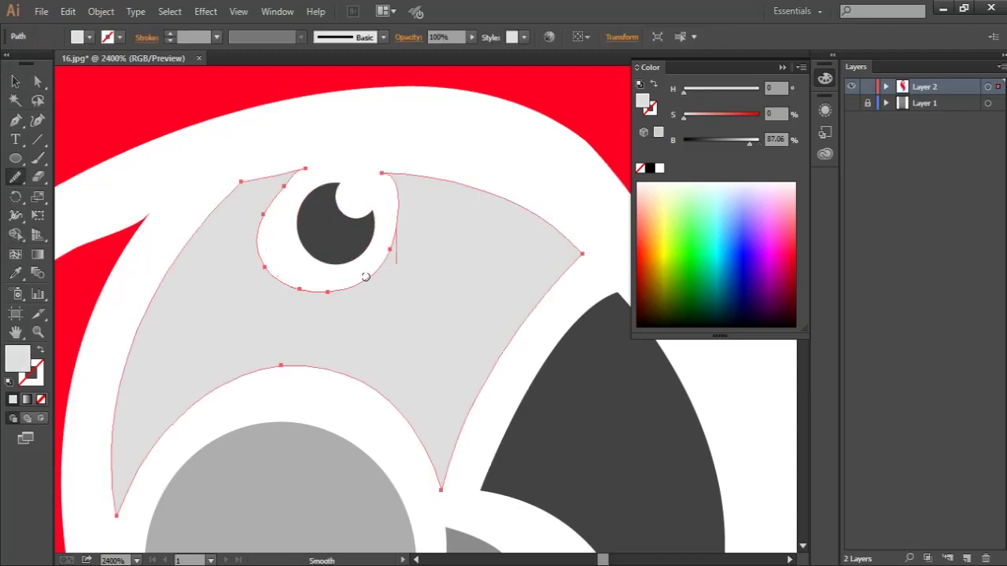
key(v)
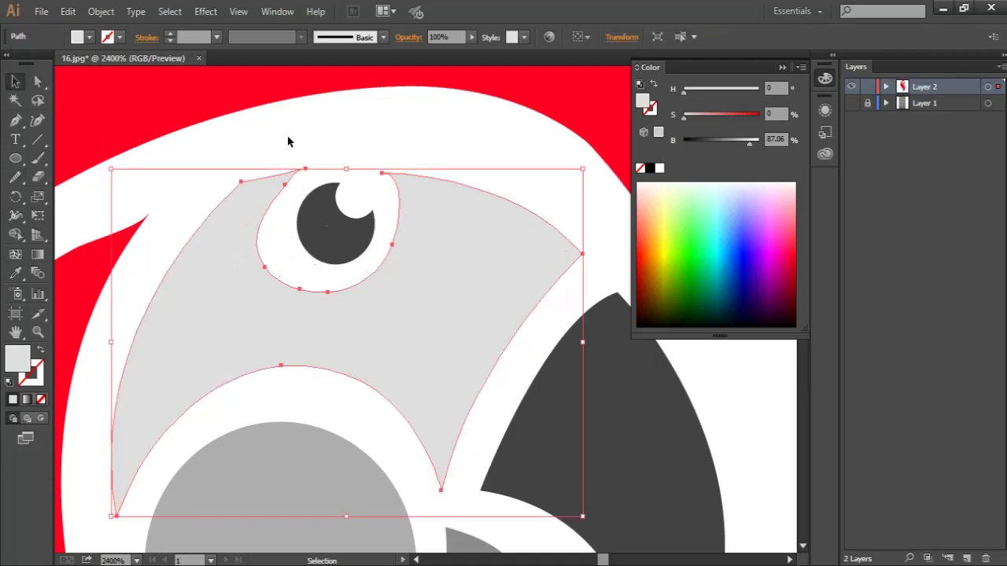
Step: Move the face anchors to the eye top, the top-left corner and beside the eye
key(a)
click(306, 169)
click(303, 191)
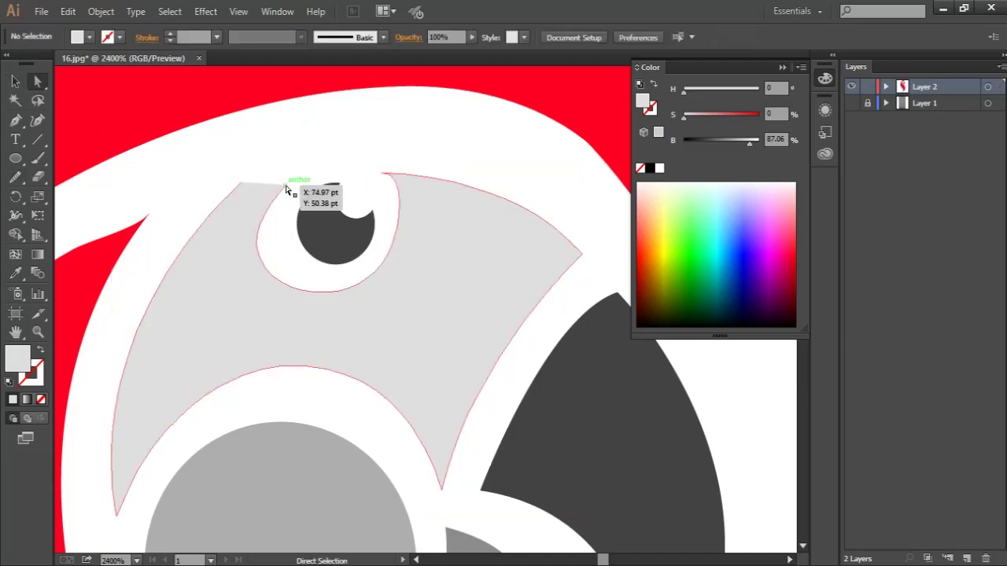
drag(288, 185, 294, 170)
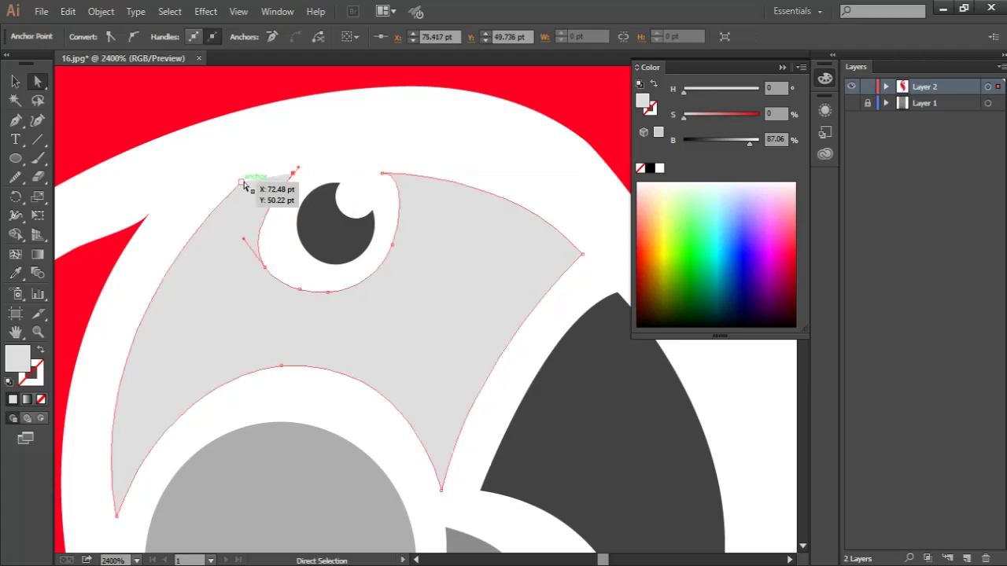
drag(247, 192, 246, 178)
click(343, 147)
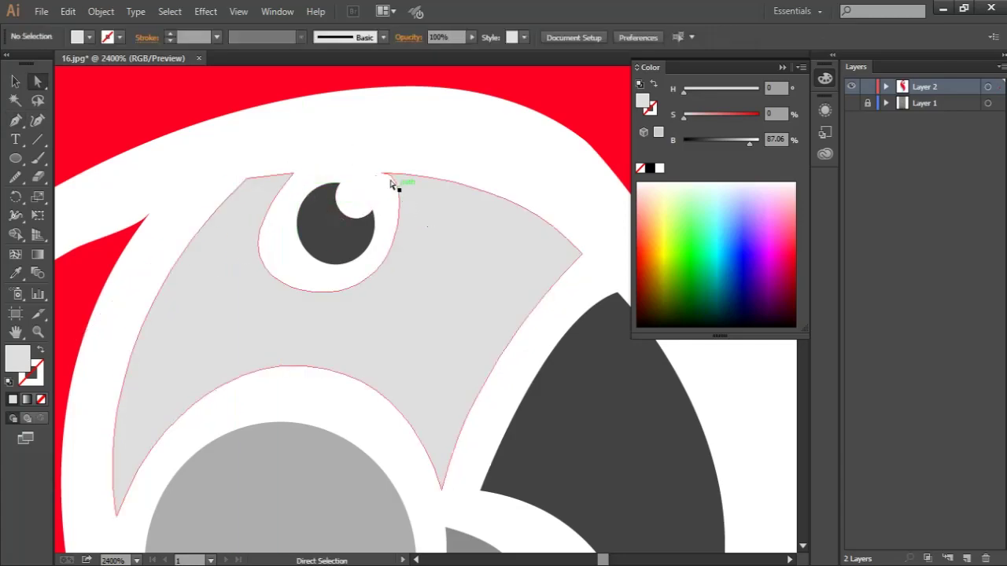
mouse_move(382, 173)
mouse_down()
mouse_move(386, 162)
mouse_move(391, 245)
mouse_up()
click(409, 150)
Step: Redraw the face's upper-right edge with the Pen tool as a straight run to a corner
key(p)
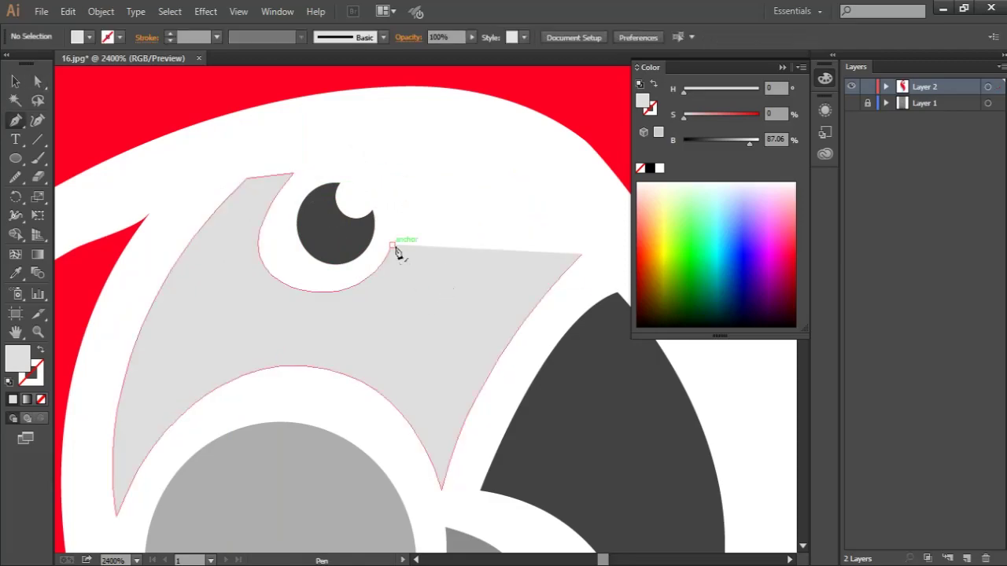
click(392, 245)
drag(401, 168, 393, 136)
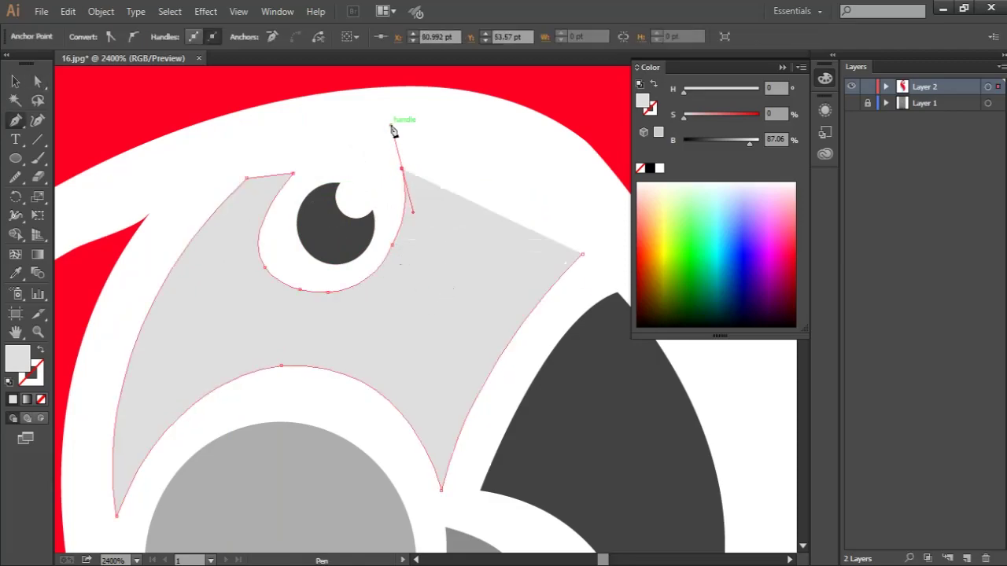
click(401, 168)
click(563, 190)
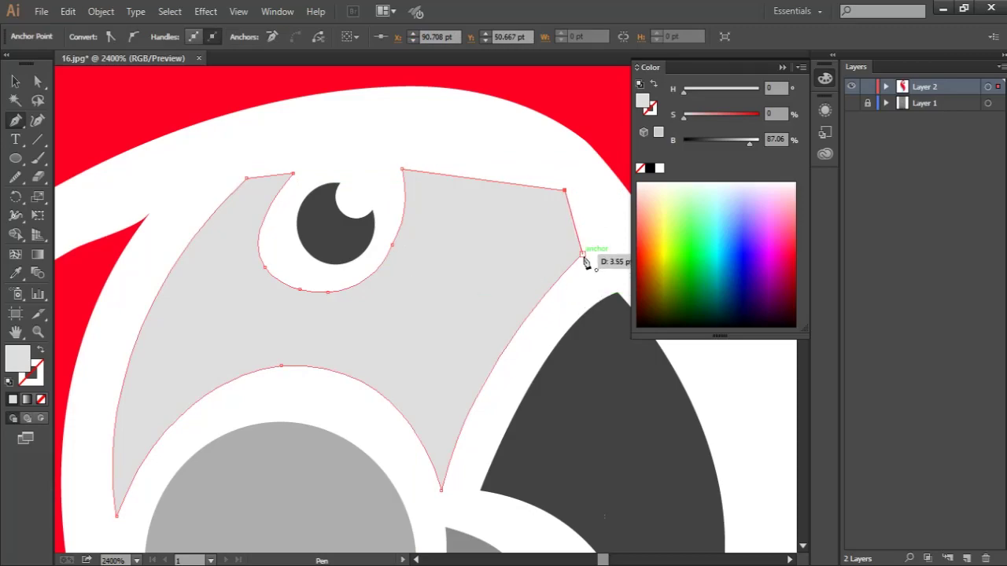
key(ctrl+z)
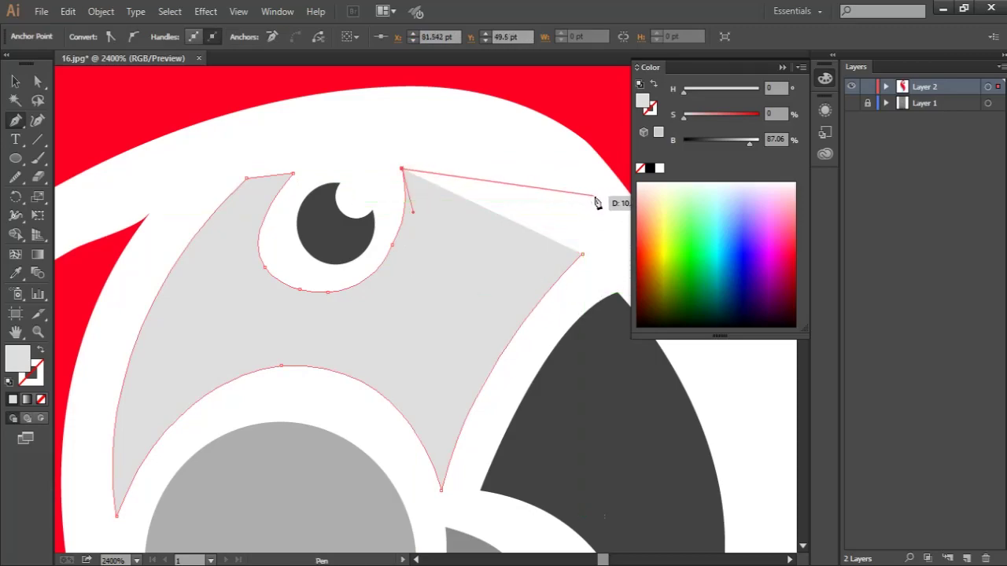
click(601, 218)
click(582, 254)
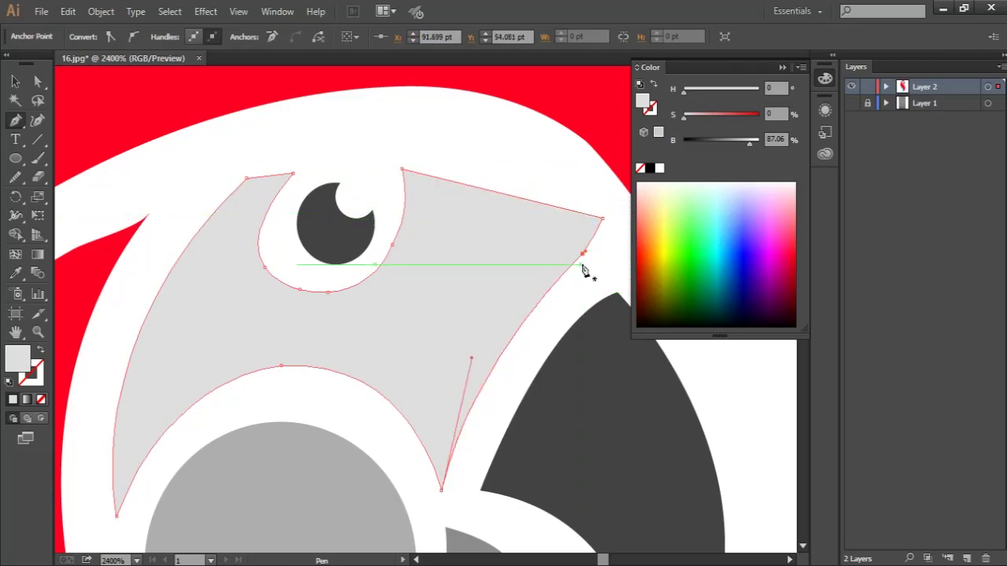
Step: Smooth the face's right edge and fit the whole artboard in the window
drag(586, 267, 561, 247)
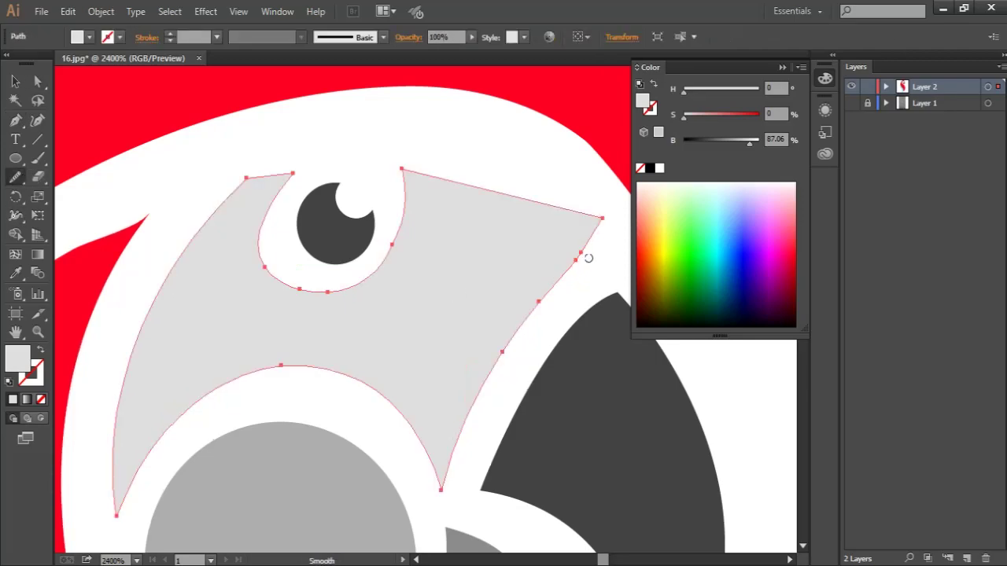
drag(524, 331, 578, 252)
ctrl+click(577, 265)
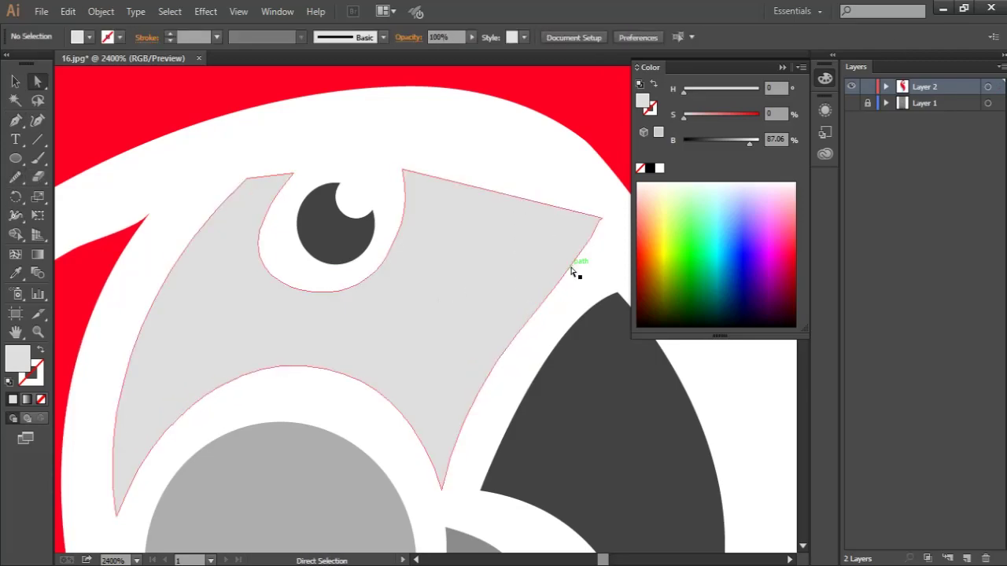
key(ctrl+minus)
key(ctrl+0)
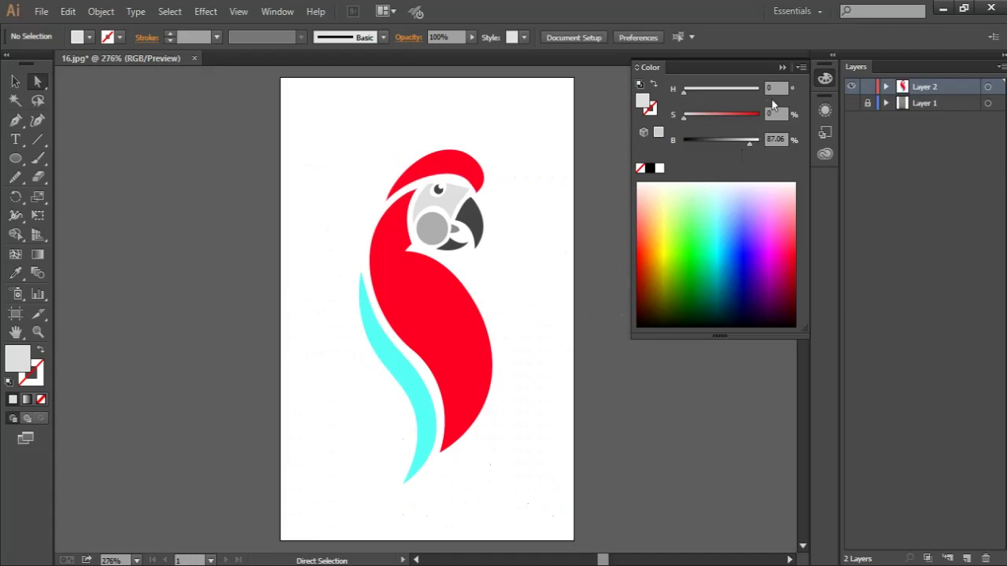
click(550, 244)
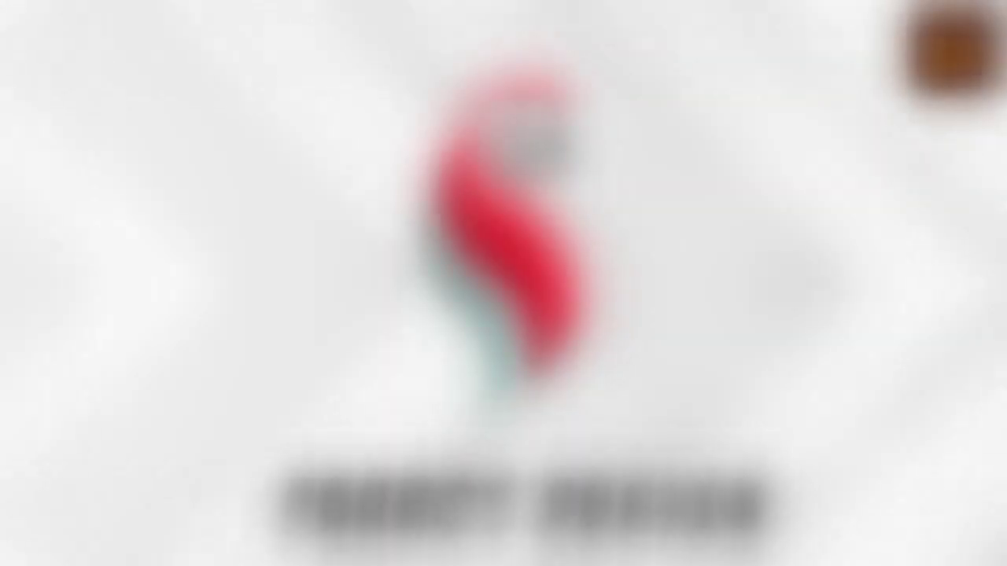